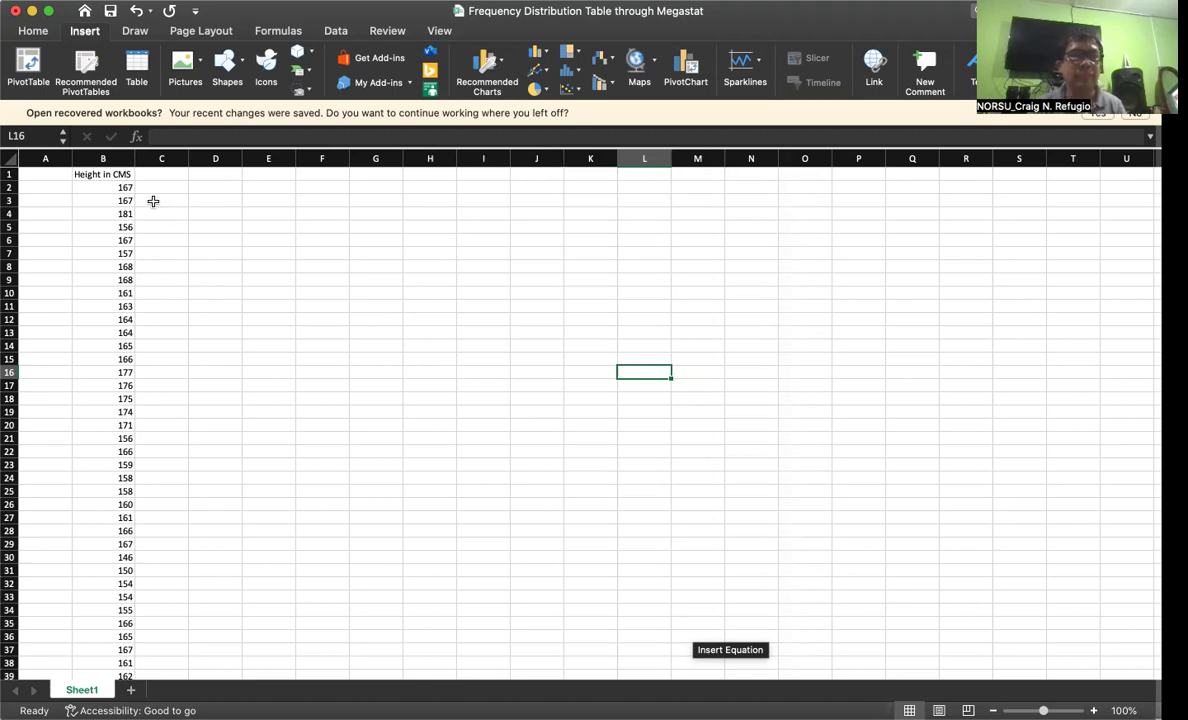
Browse the height values in column B from 167 down to the last entry in row 61.
click(119, 187)
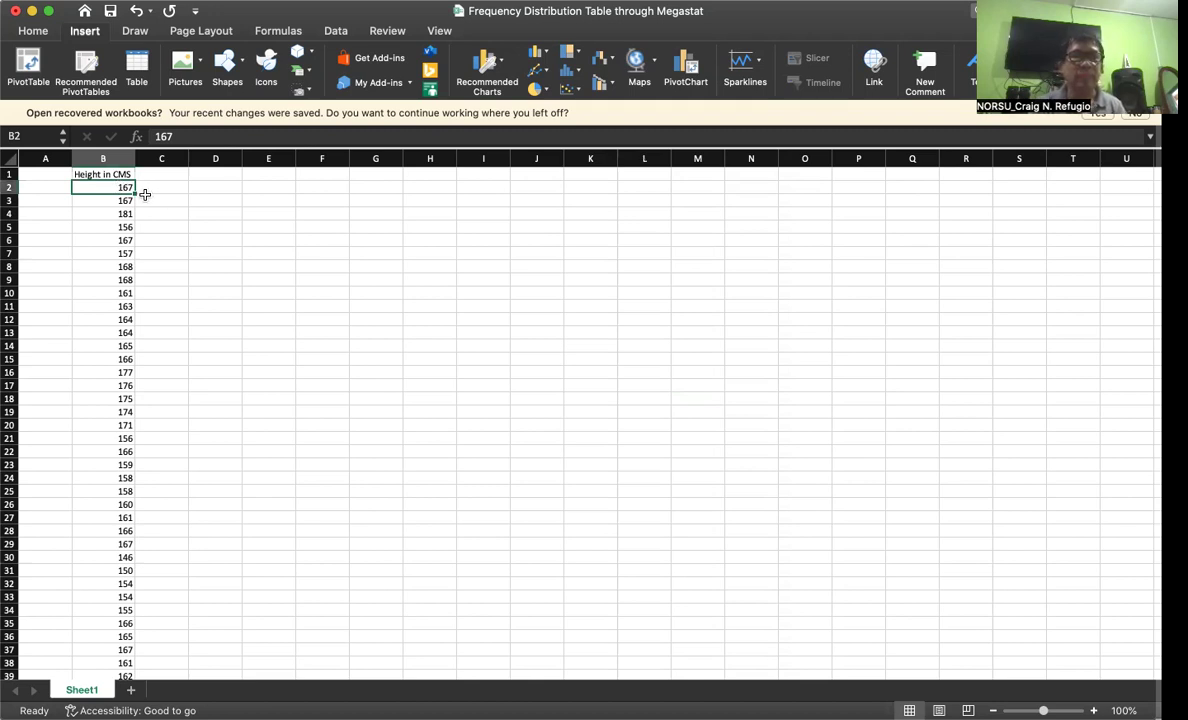
key(Down)
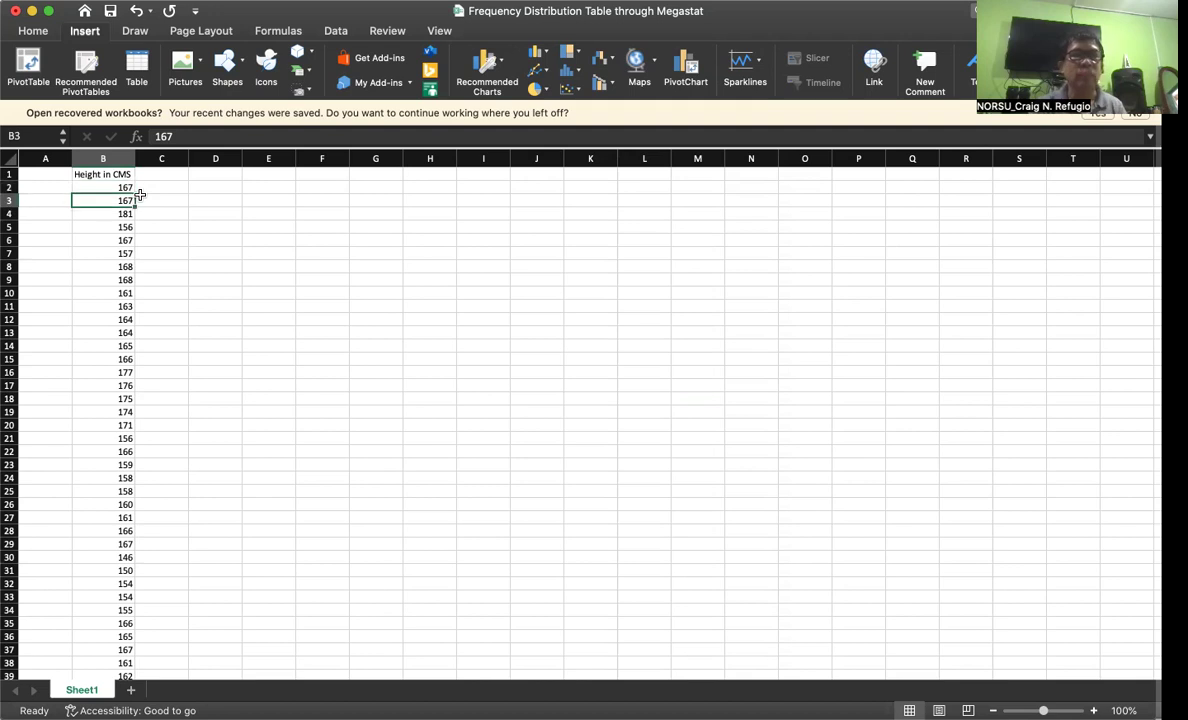
key(Down)
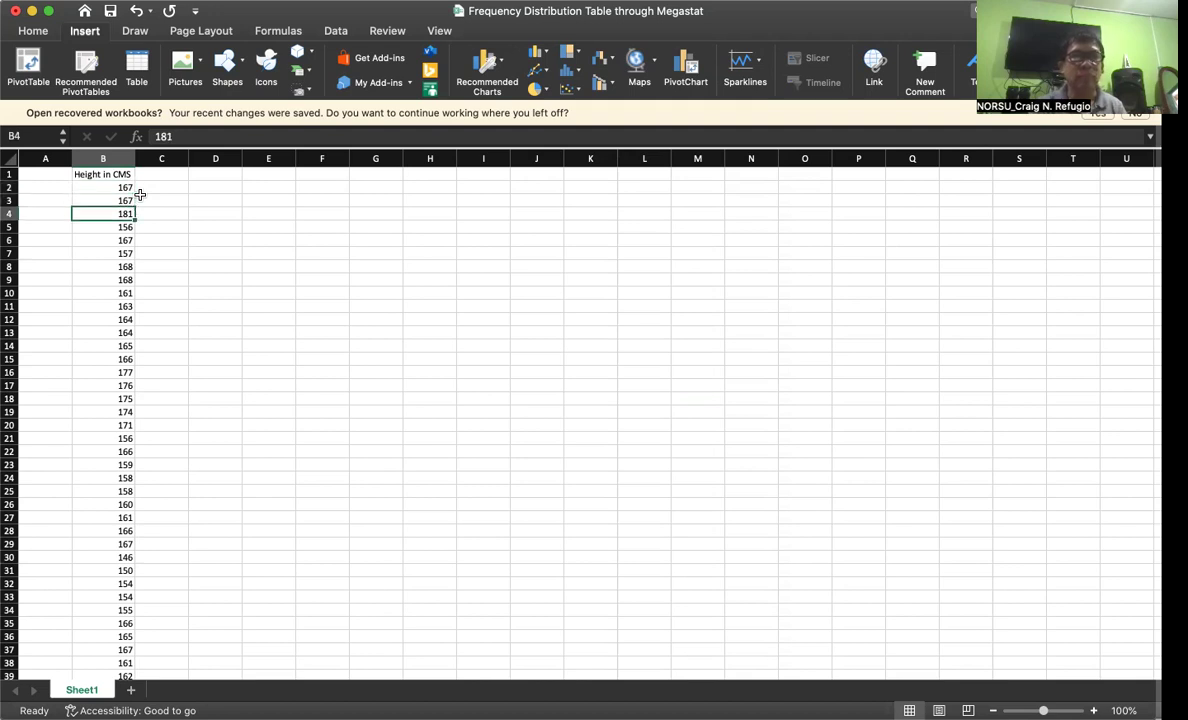
key(Down)
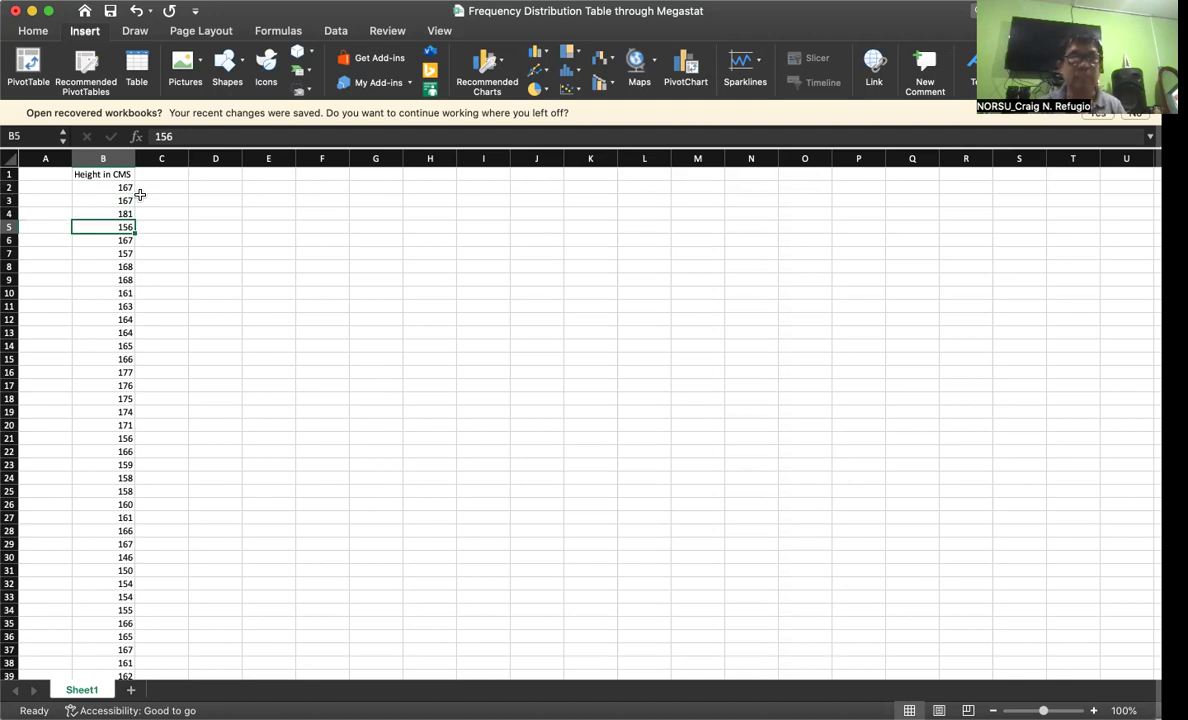
scroll(140, 194, down, 6)
scroll(140, 194, down, 5)
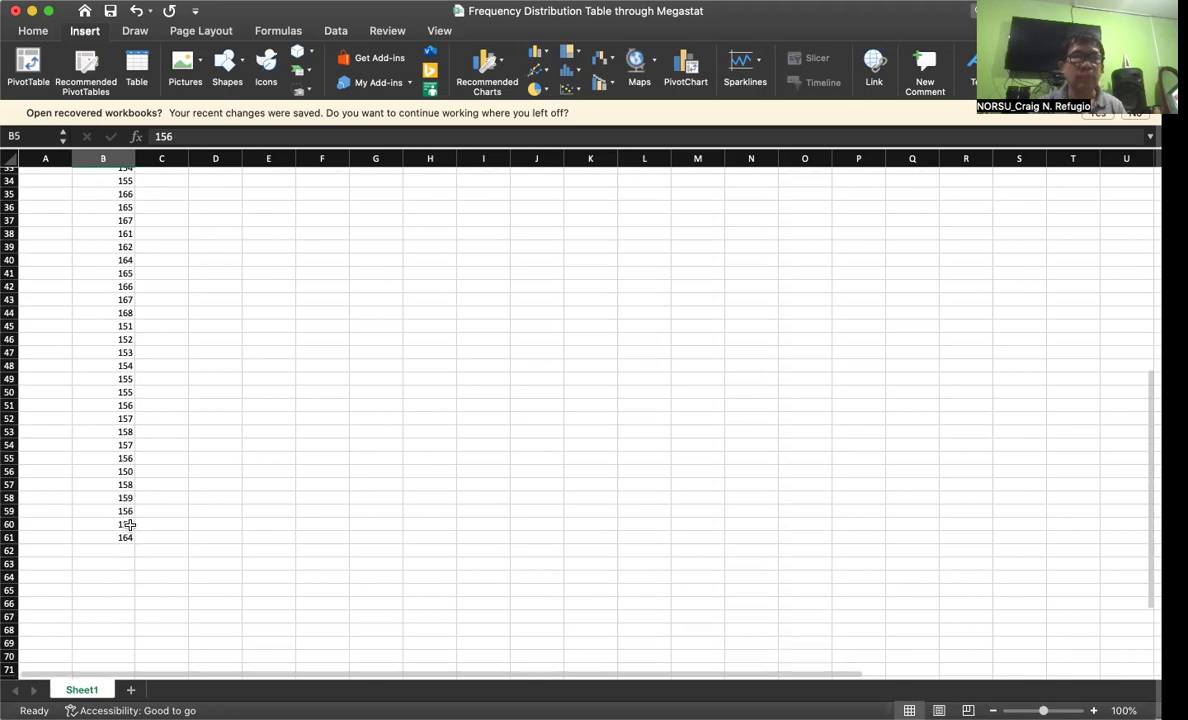
click(110, 537)
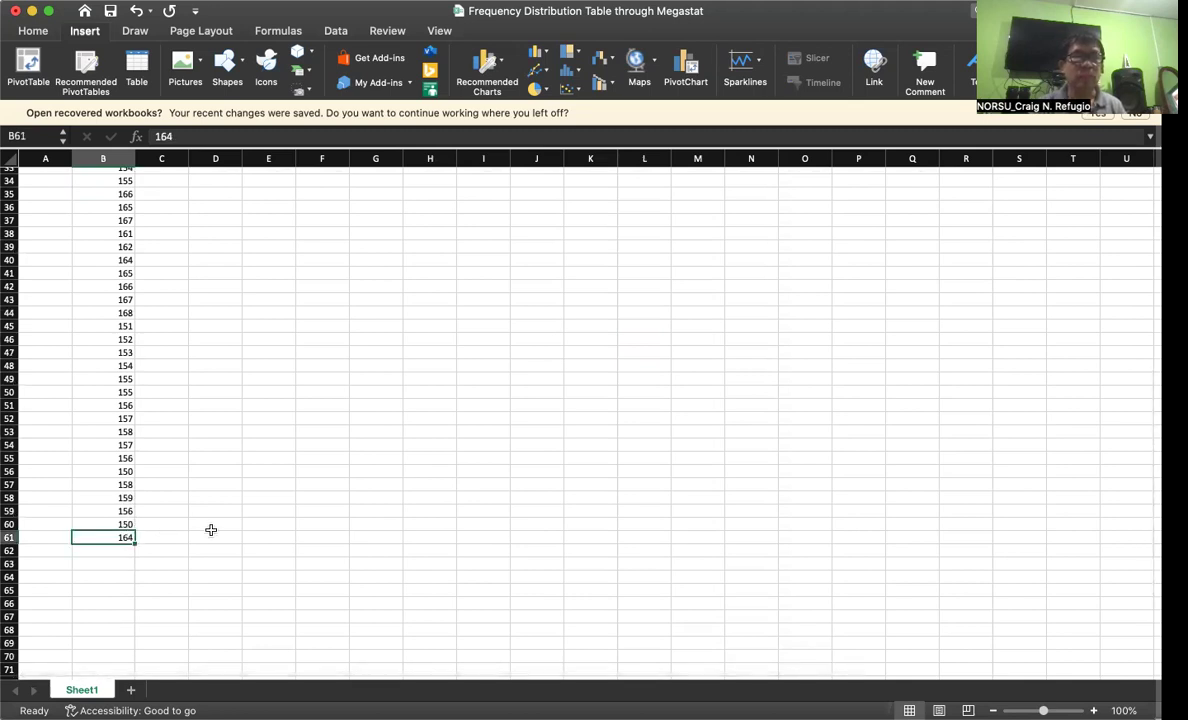
scroll(211, 530, up, 10)
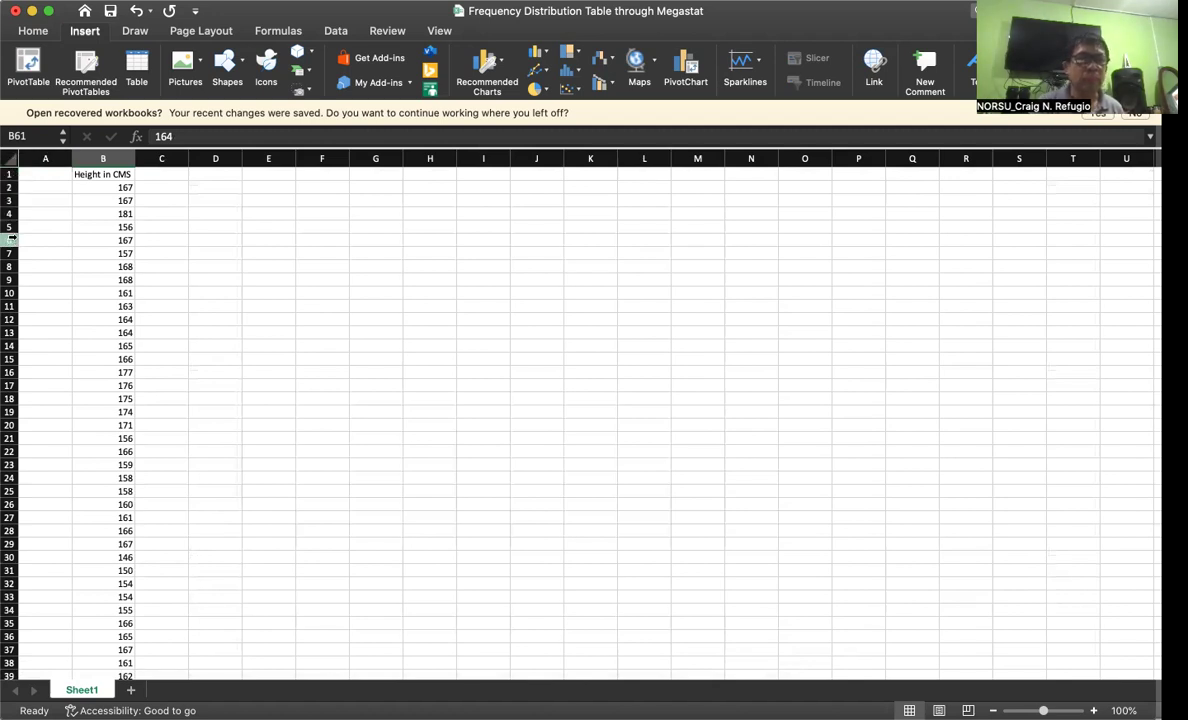
scroll(24, 321, down, 4)
scroll(24, 321, down, 8)
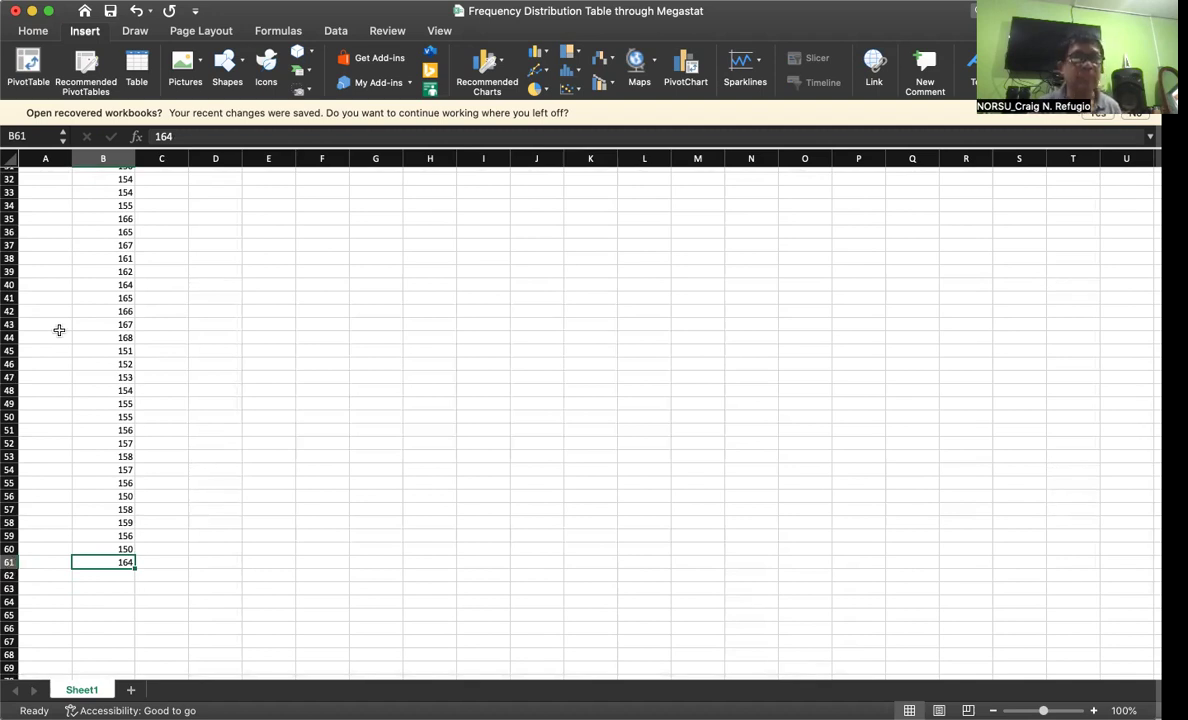
scroll(64, 302, up, 12)
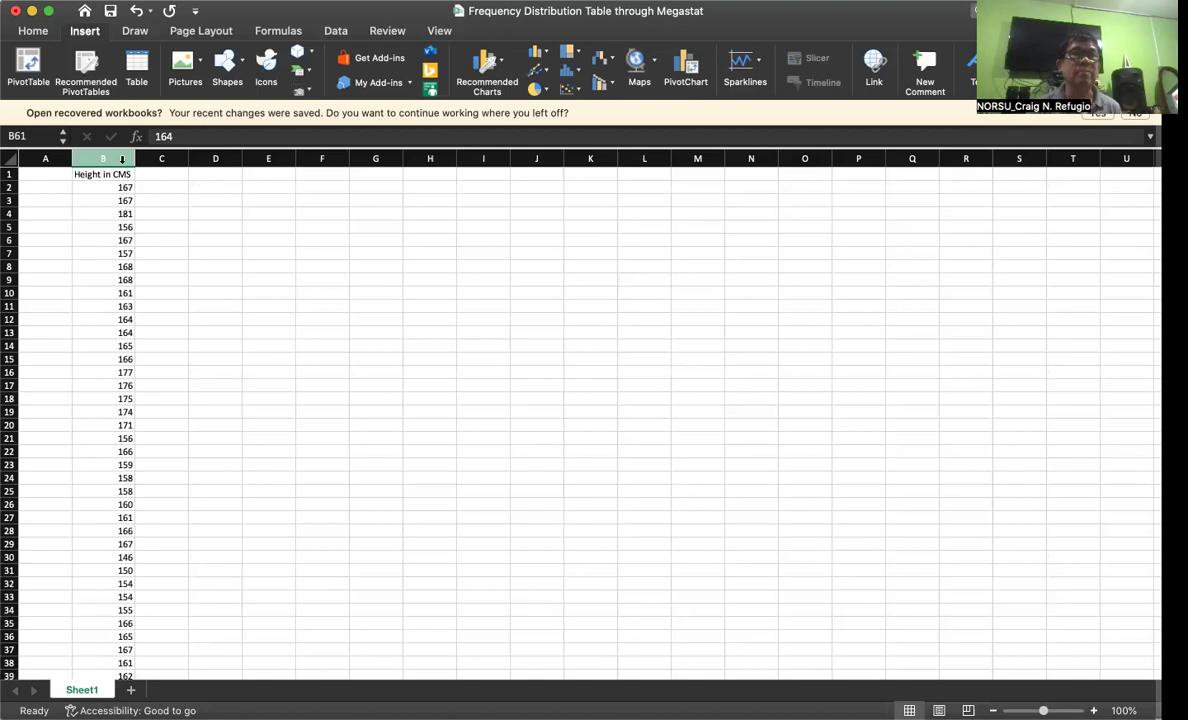
Select the entire Height in CMS column B and open MegaStat from the Data tab.
click(105, 160)
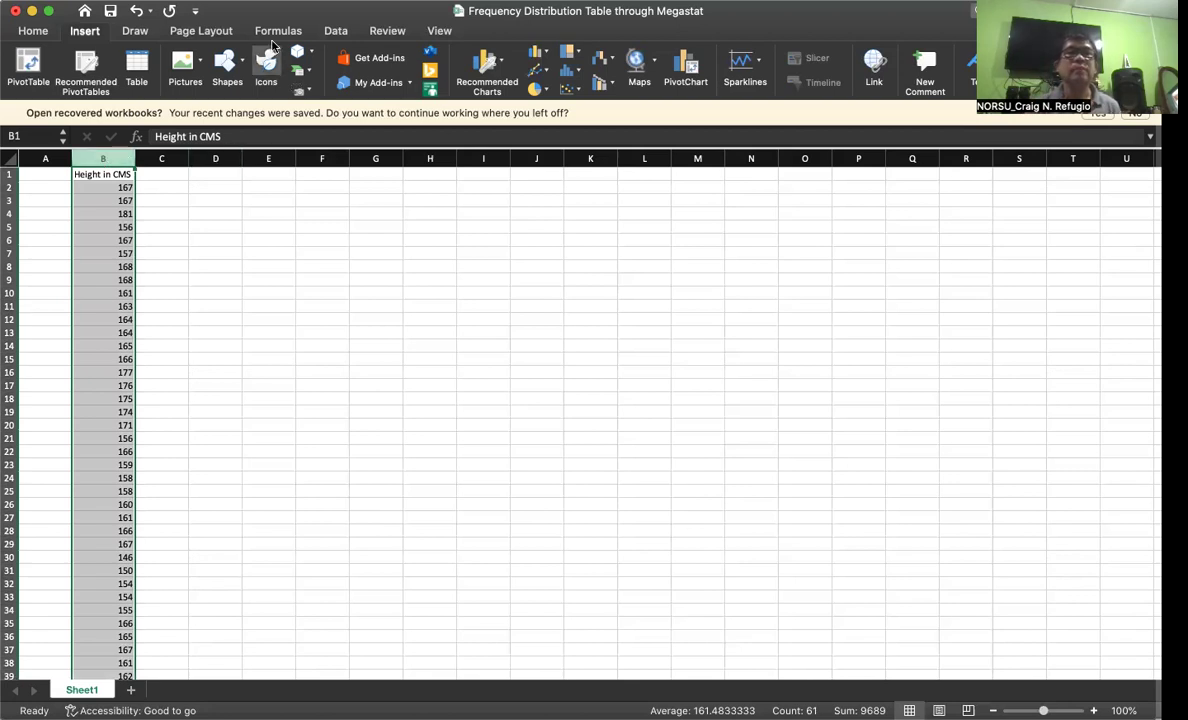
click(32, 30)
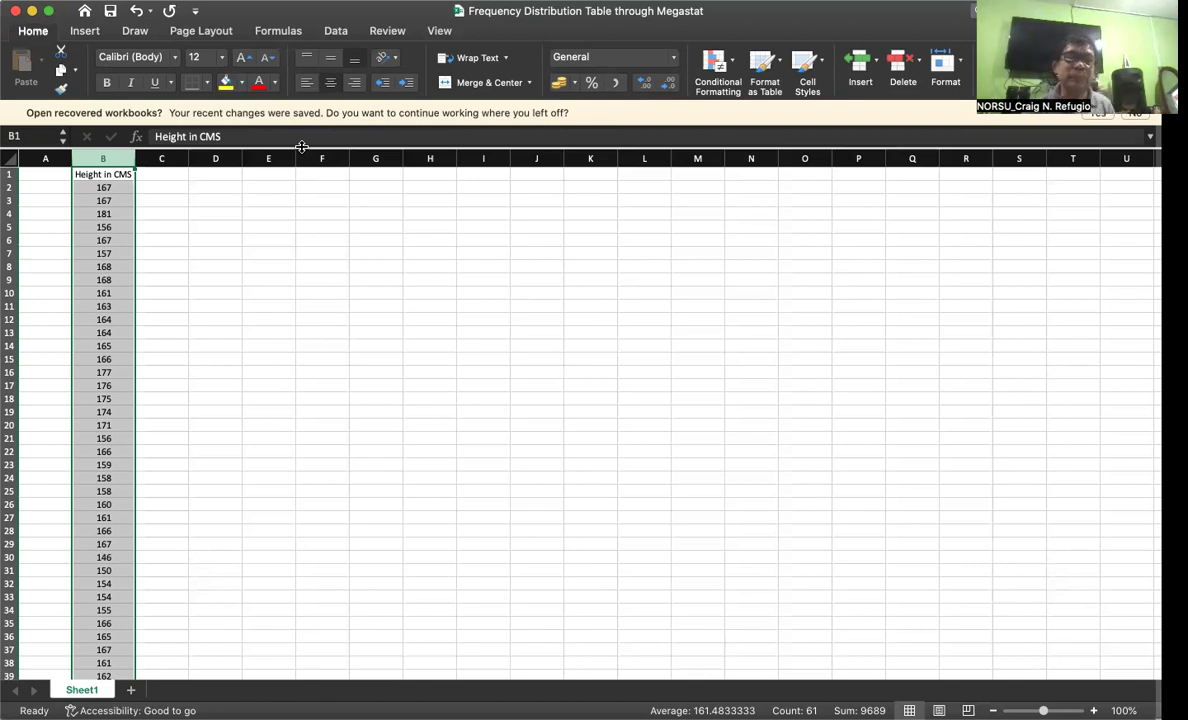
click(335, 31)
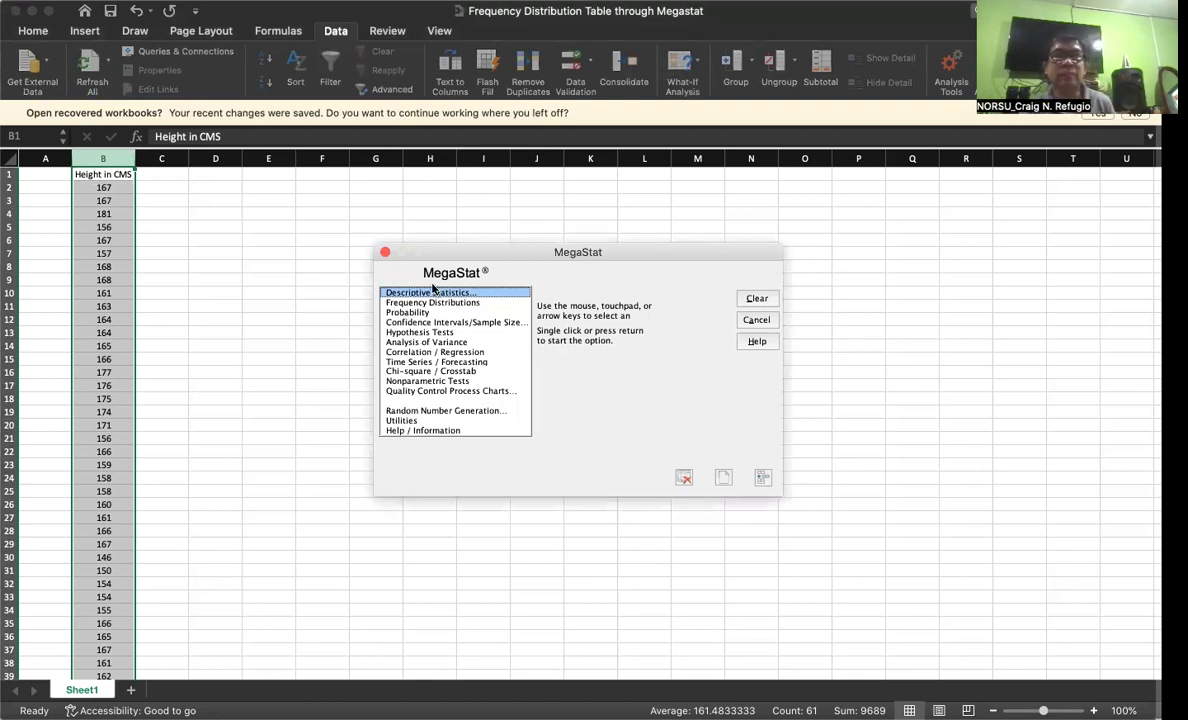
Choose Frequency Distributions, then Quantitative, in the MegaStat menu.
click(427, 303)
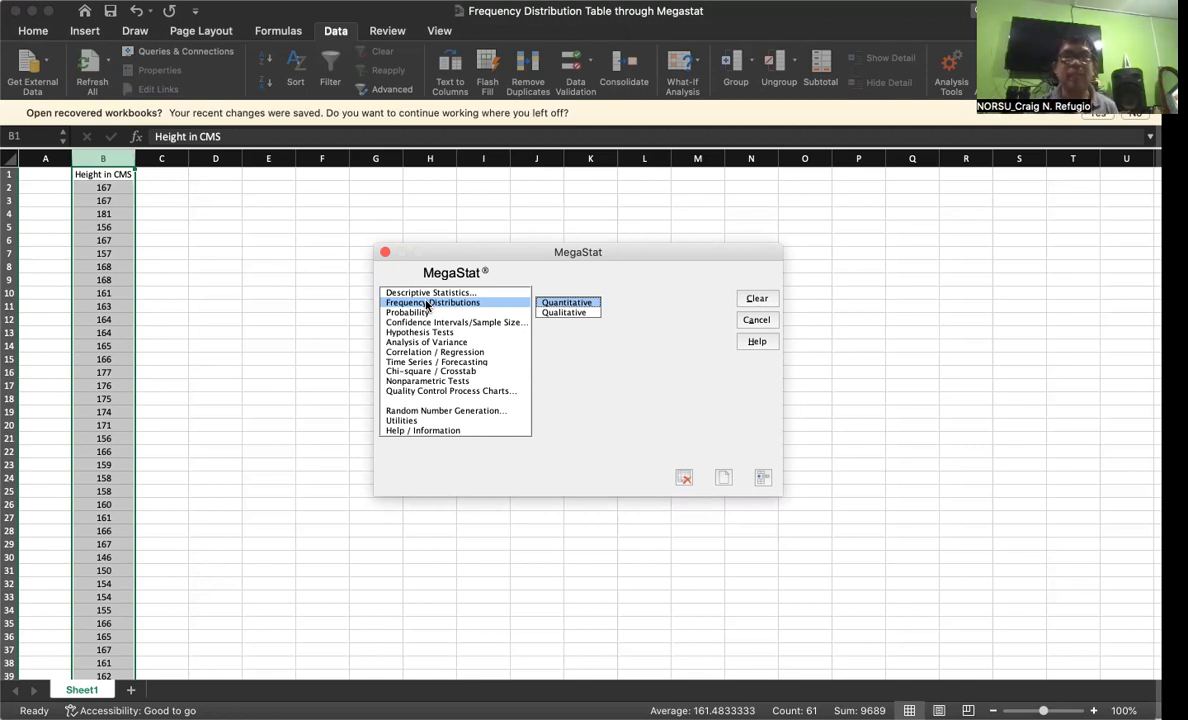
click(566, 302)
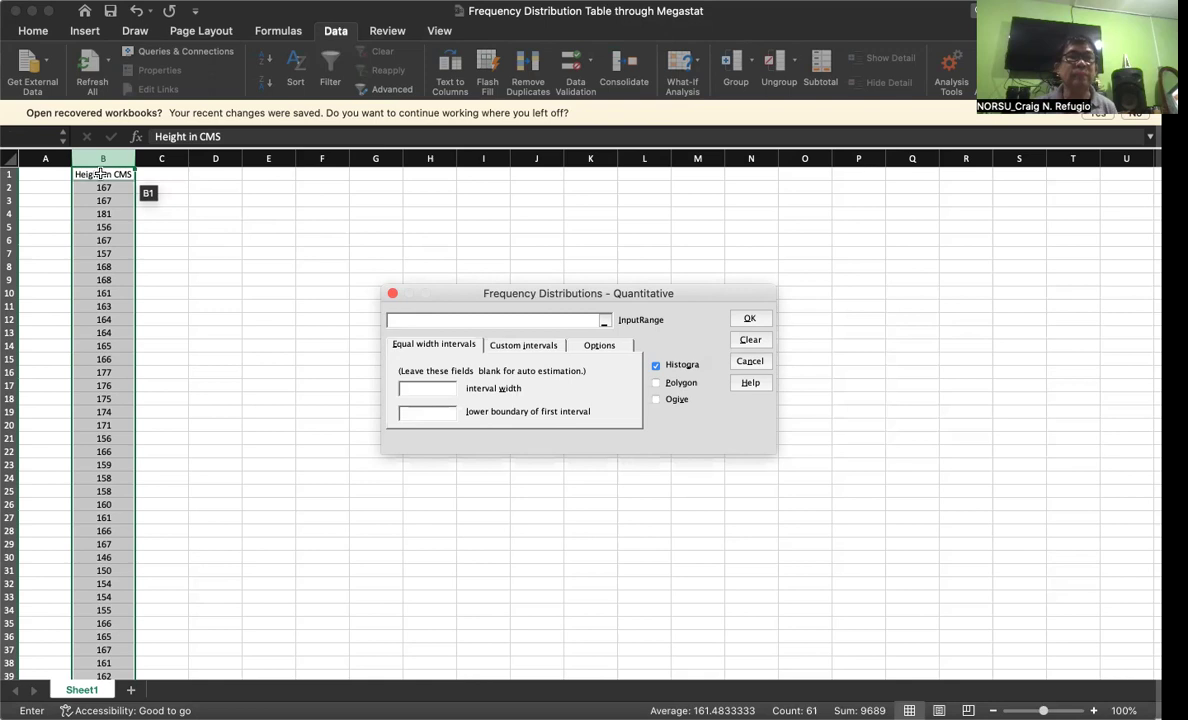
Set the input range to Sheet1!$B$1:$B$61 by dragging over the height cells.
drag(103, 174, 104, 648)
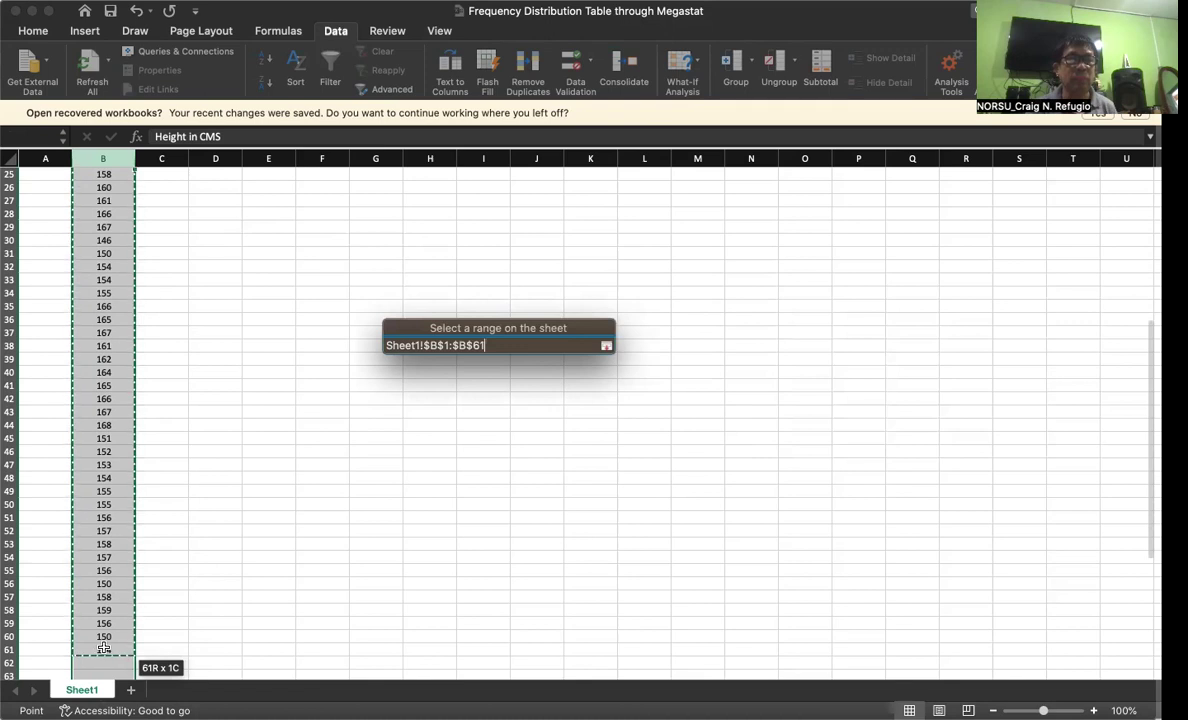
drag(104, 648, 104, 649)
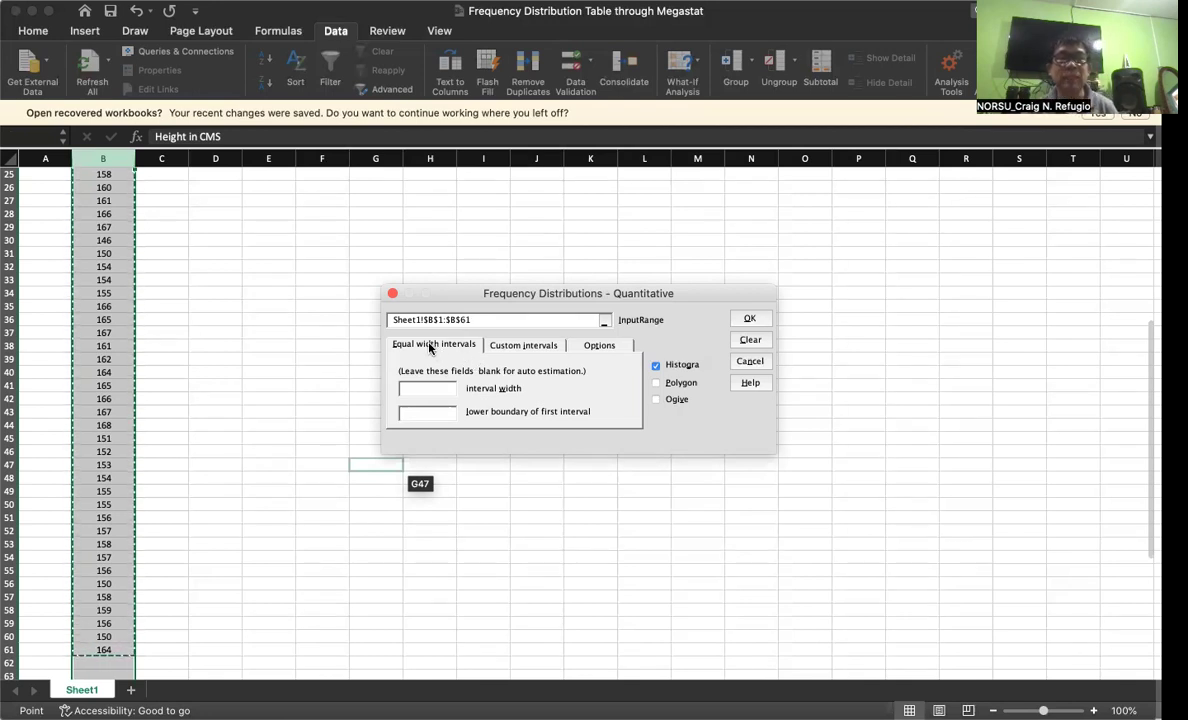
Check Polygon and Ogive alongside Histogram, keep equal-width intervals, and run the distribution.
click(431, 347)
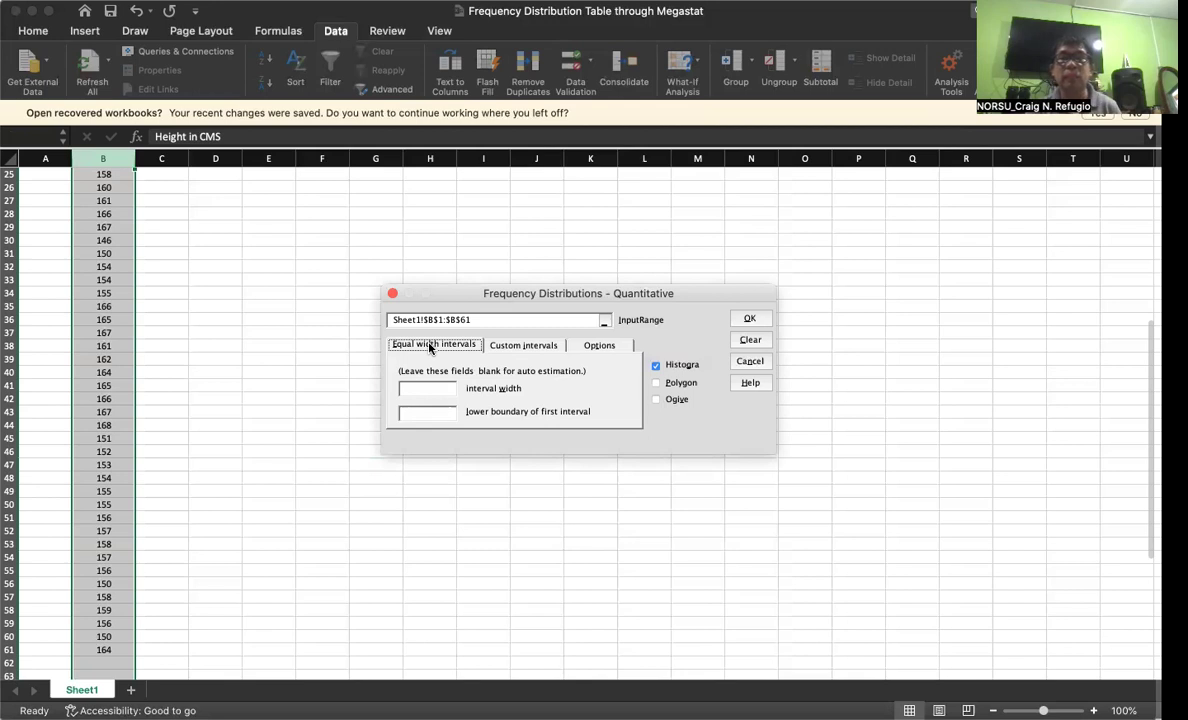
click(658, 386)
click(657, 399)
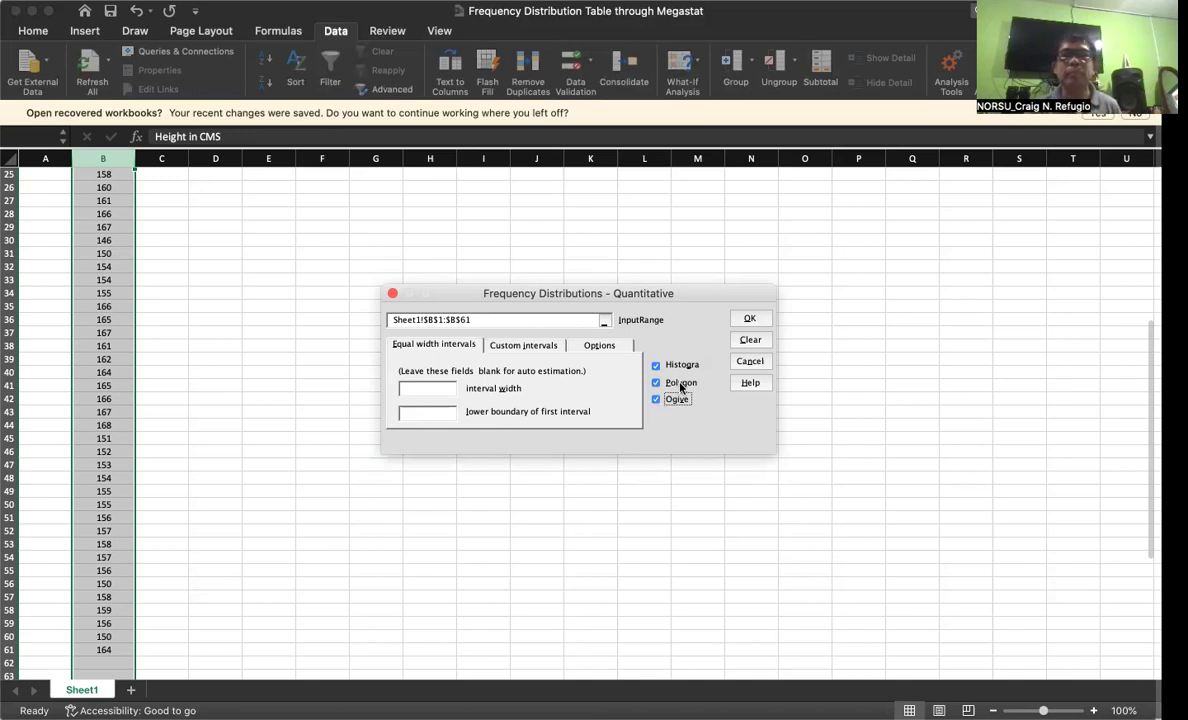
click(423, 346)
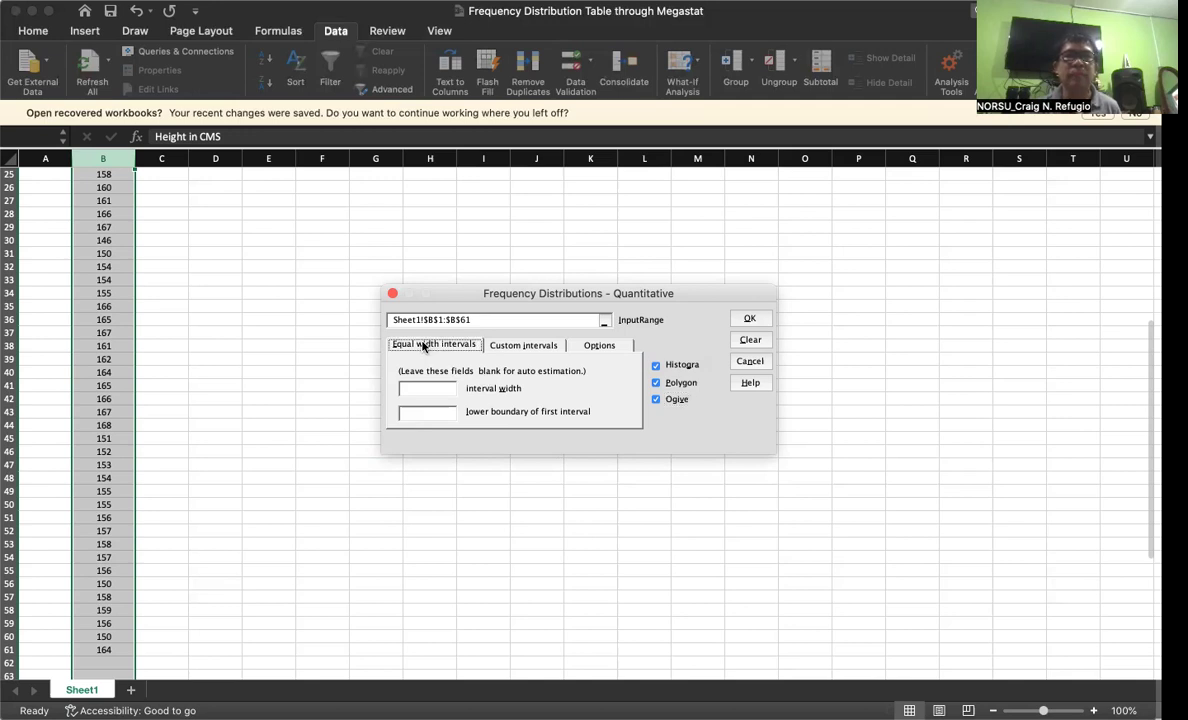
click(750, 320)
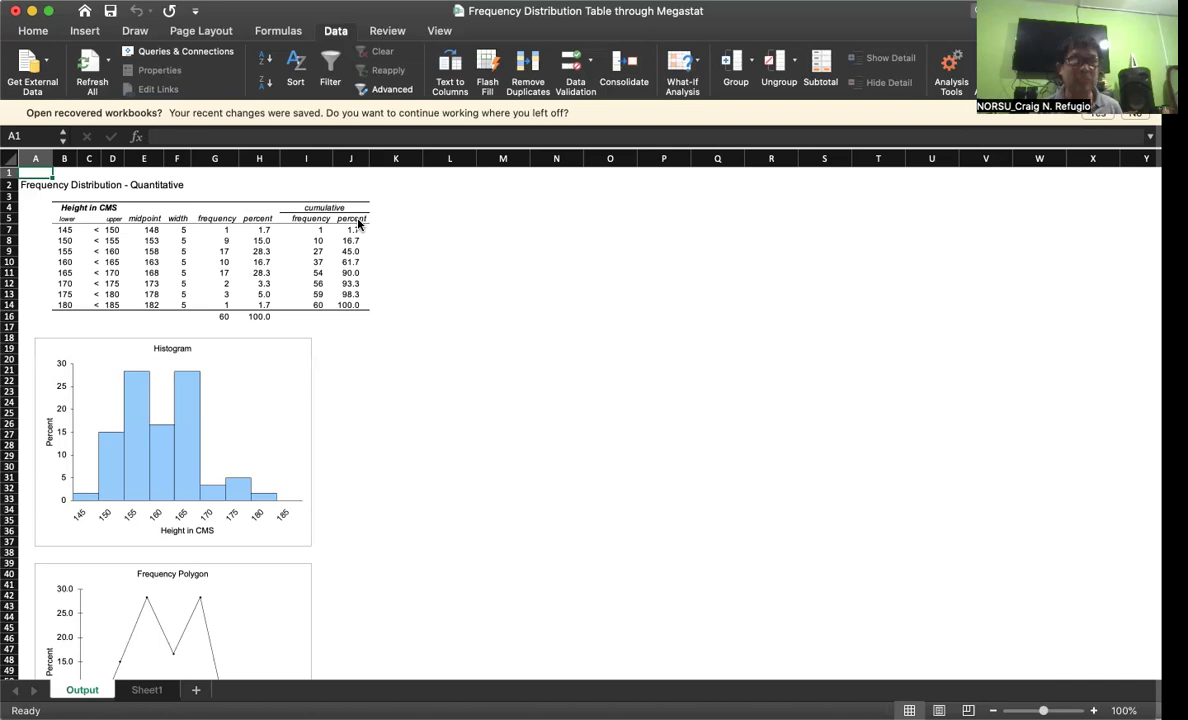
scroll(261, 379, down, 3)
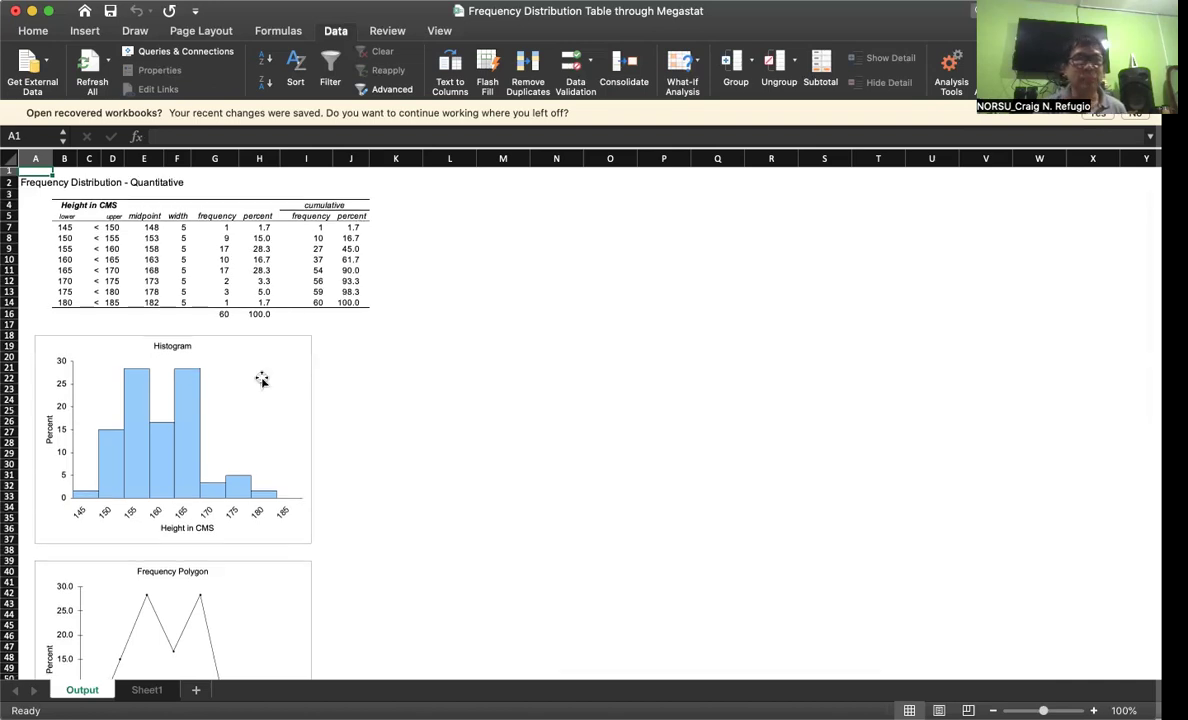
scroll(261, 379, down, 5)
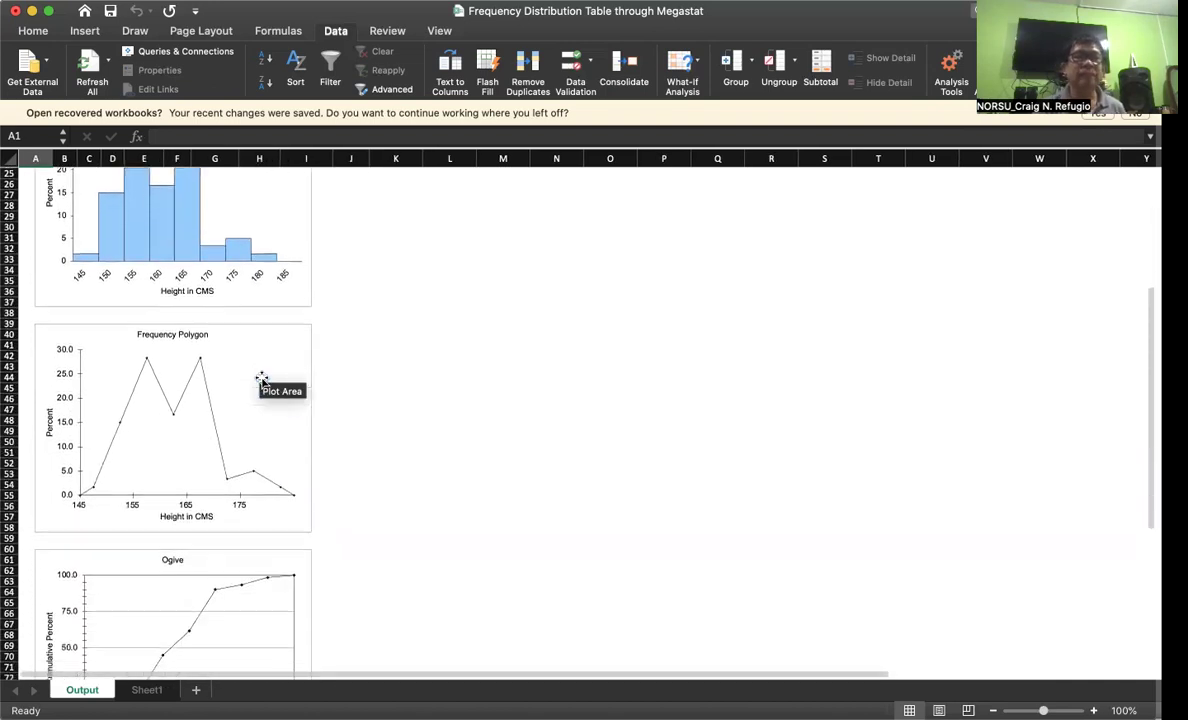
scroll(261, 379, down, 2)
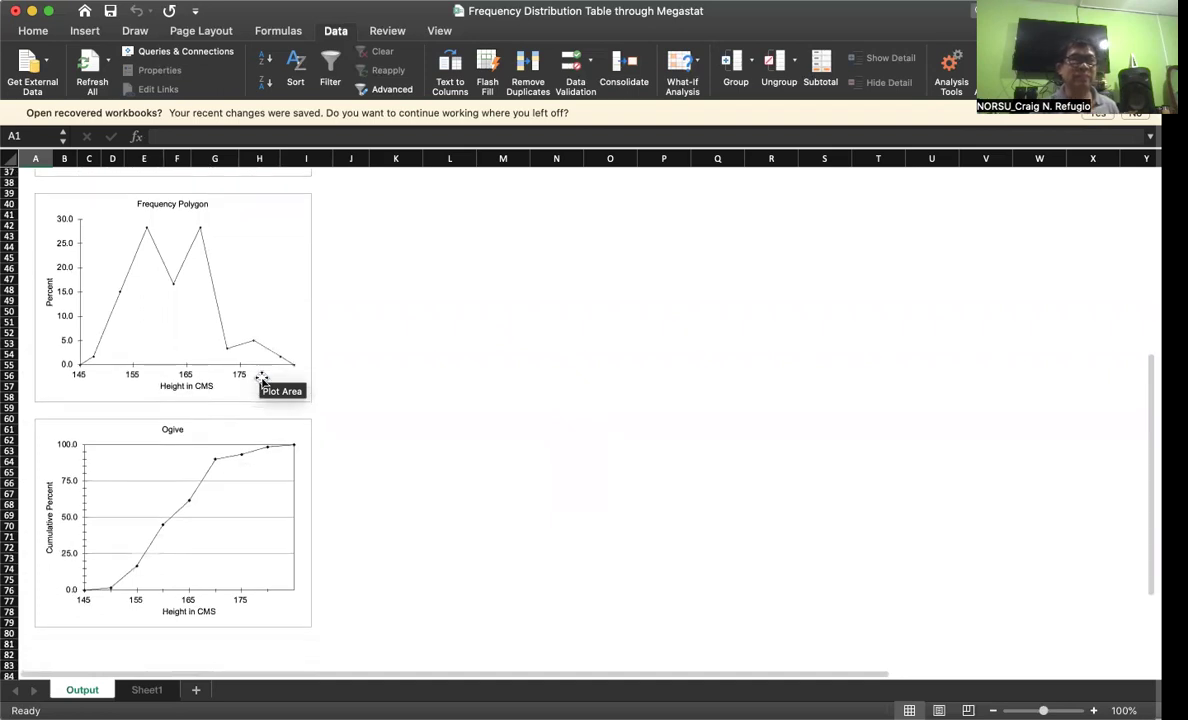
scroll(250, 383, down, 3)
scroll(242, 460, down, 3)
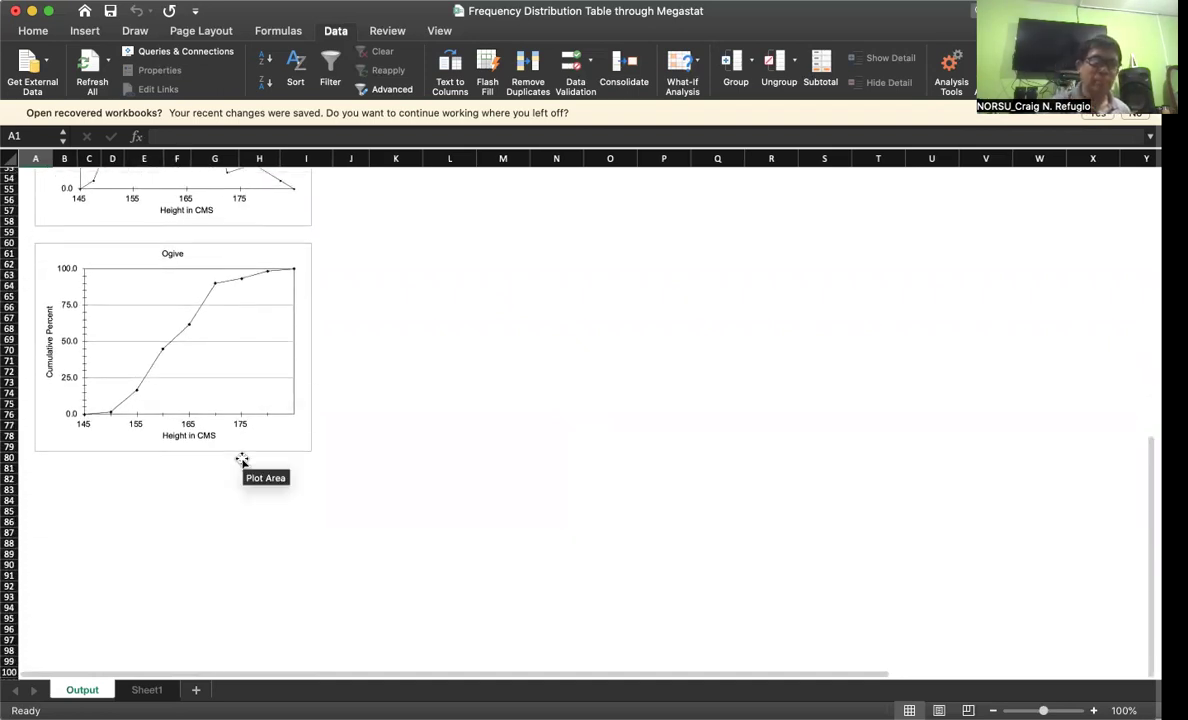
scroll(242, 460, up, 15)
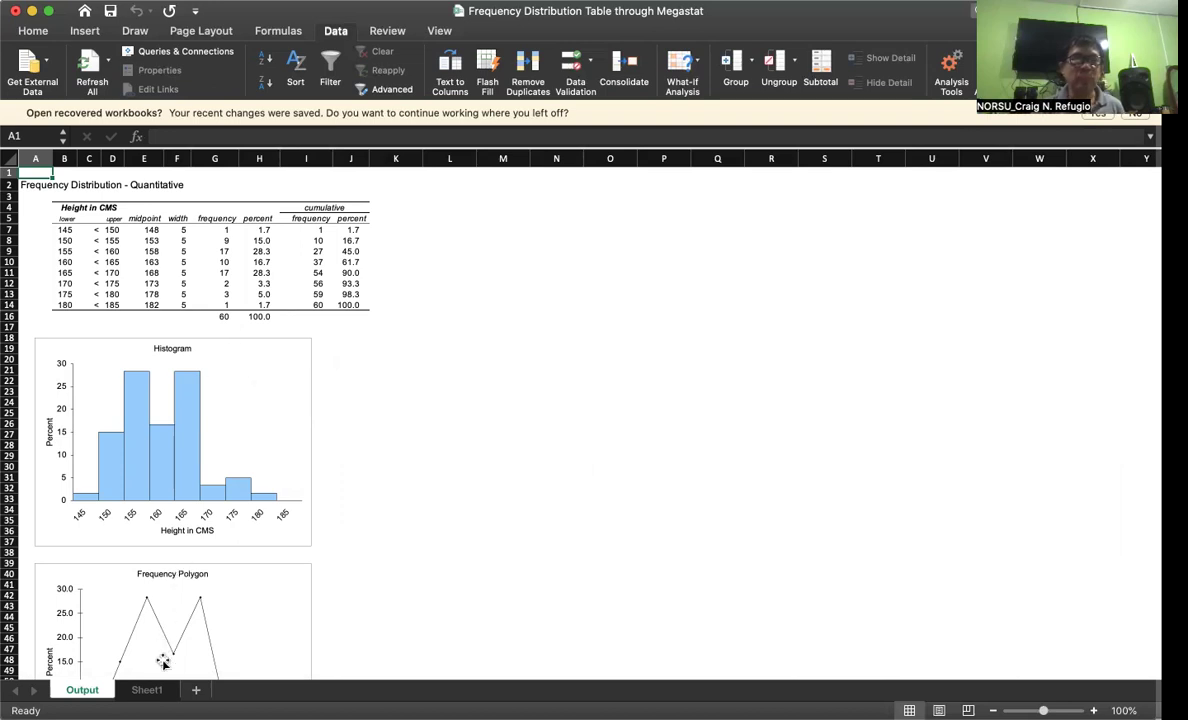
Return to Sheet1 and scroll through the Height in CMS values in column B.
click(147, 690)
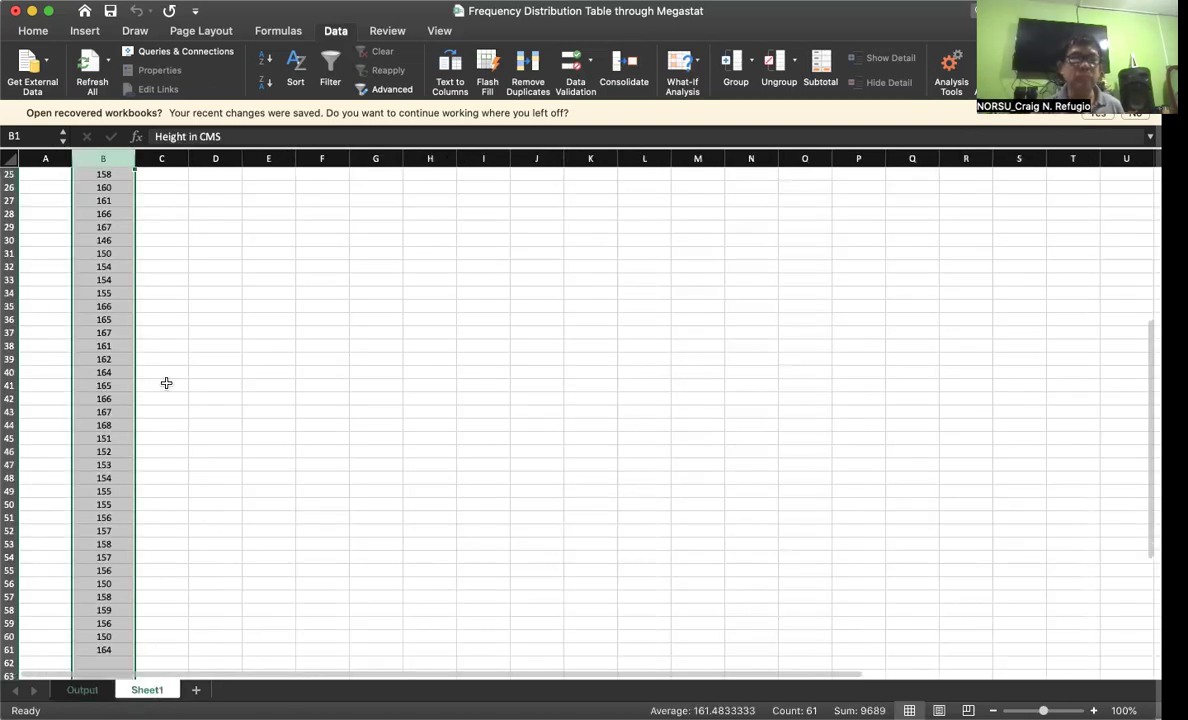
scroll(115, 245, up, 8)
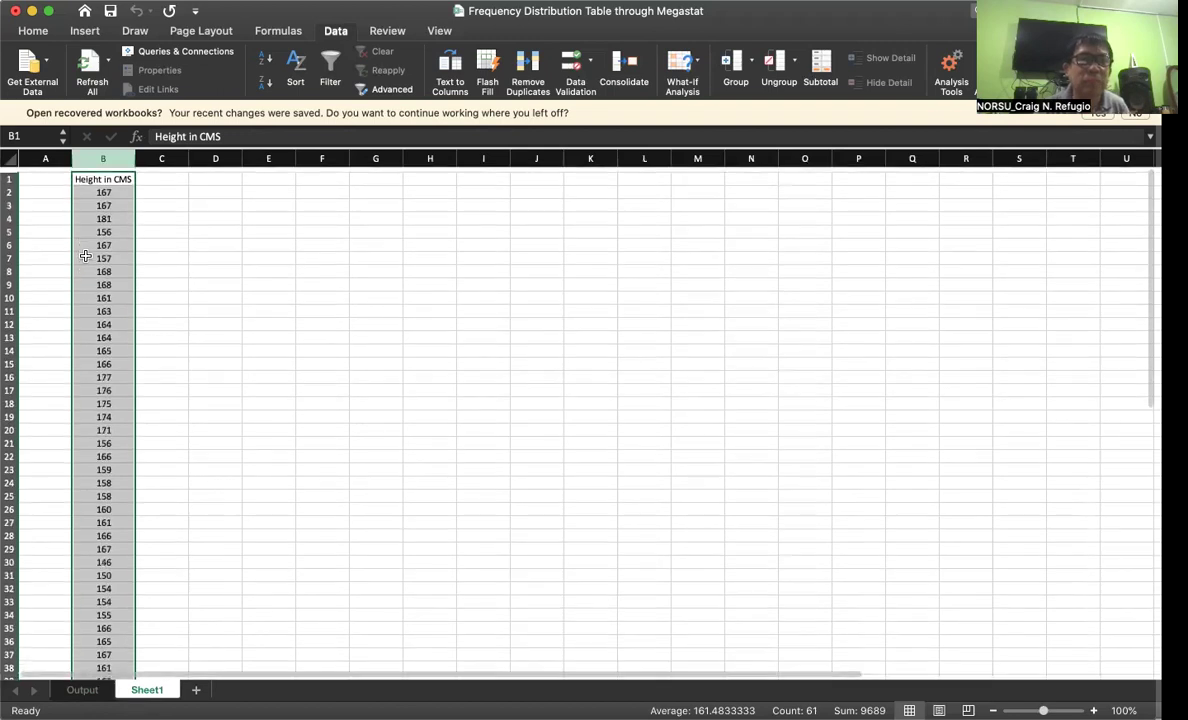
scroll(125, 232, right, 1)
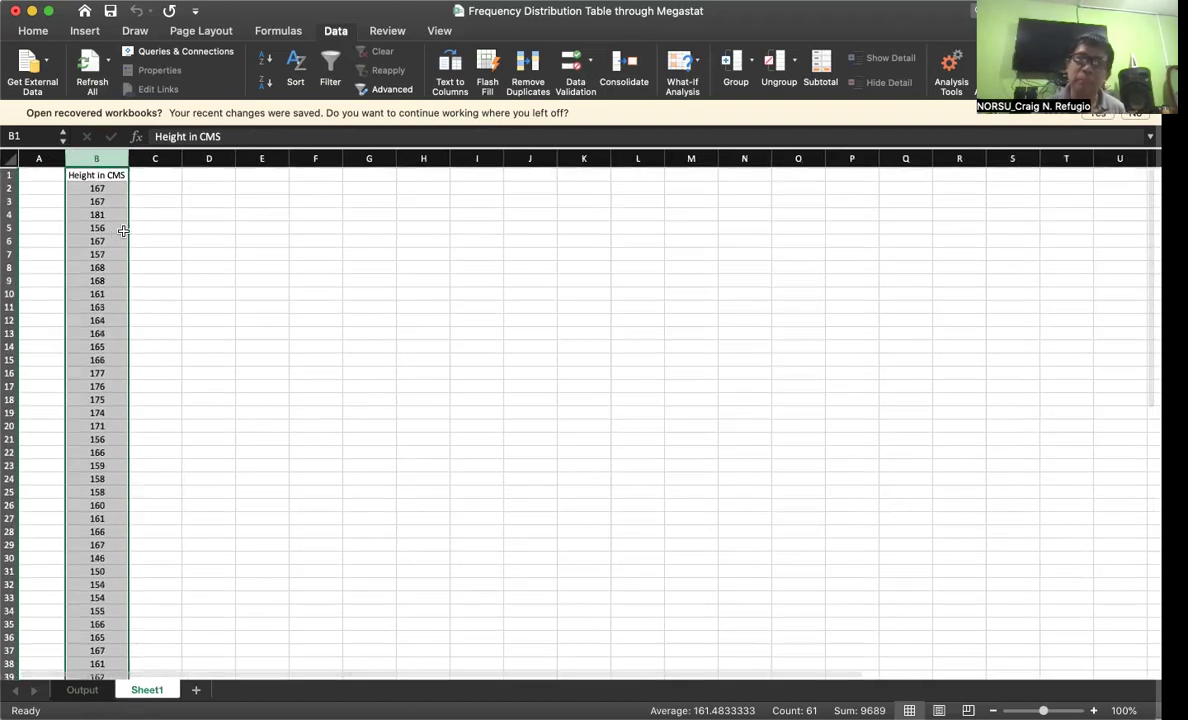
scroll(141, 225, left, 1)
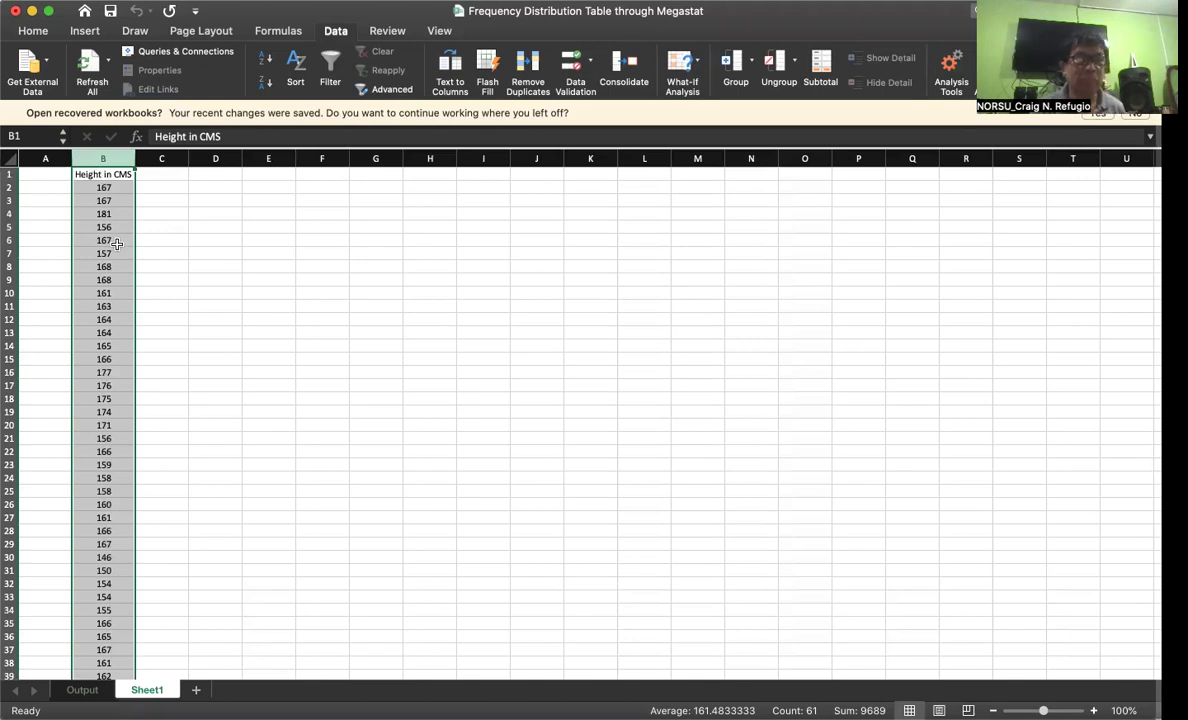
scroll(119, 318, down, 5)
scroll(120, 317, down, 6)
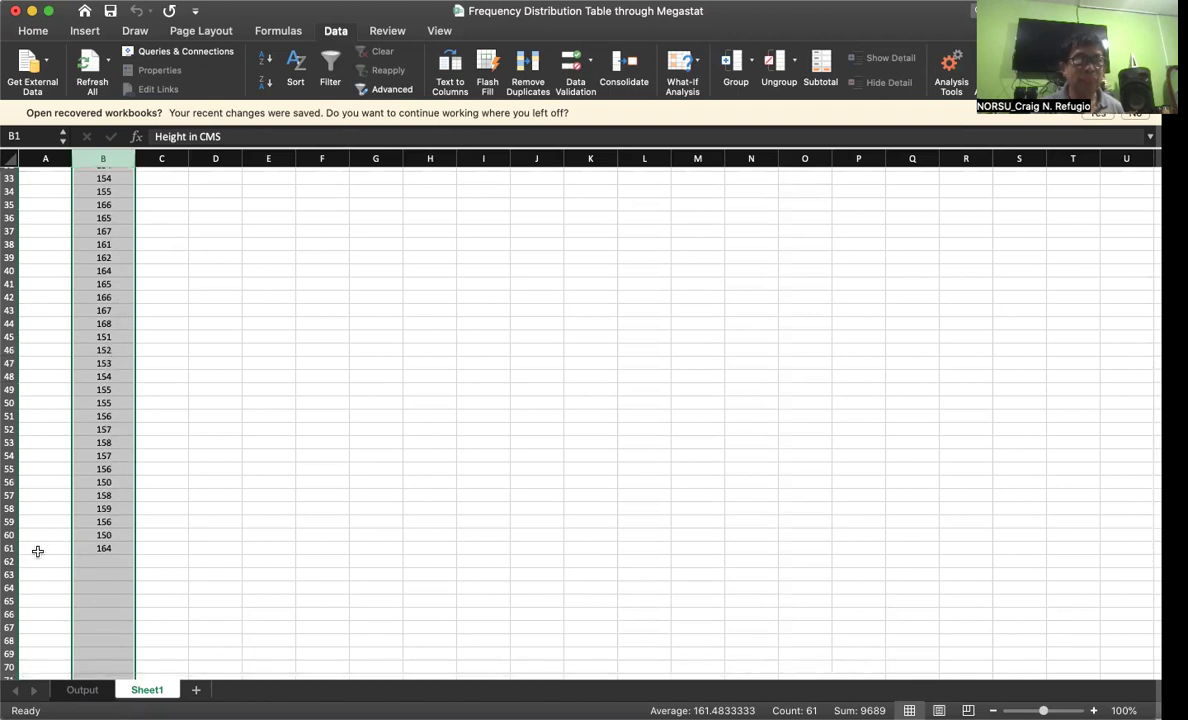
scroll(81, 543, up, 10)
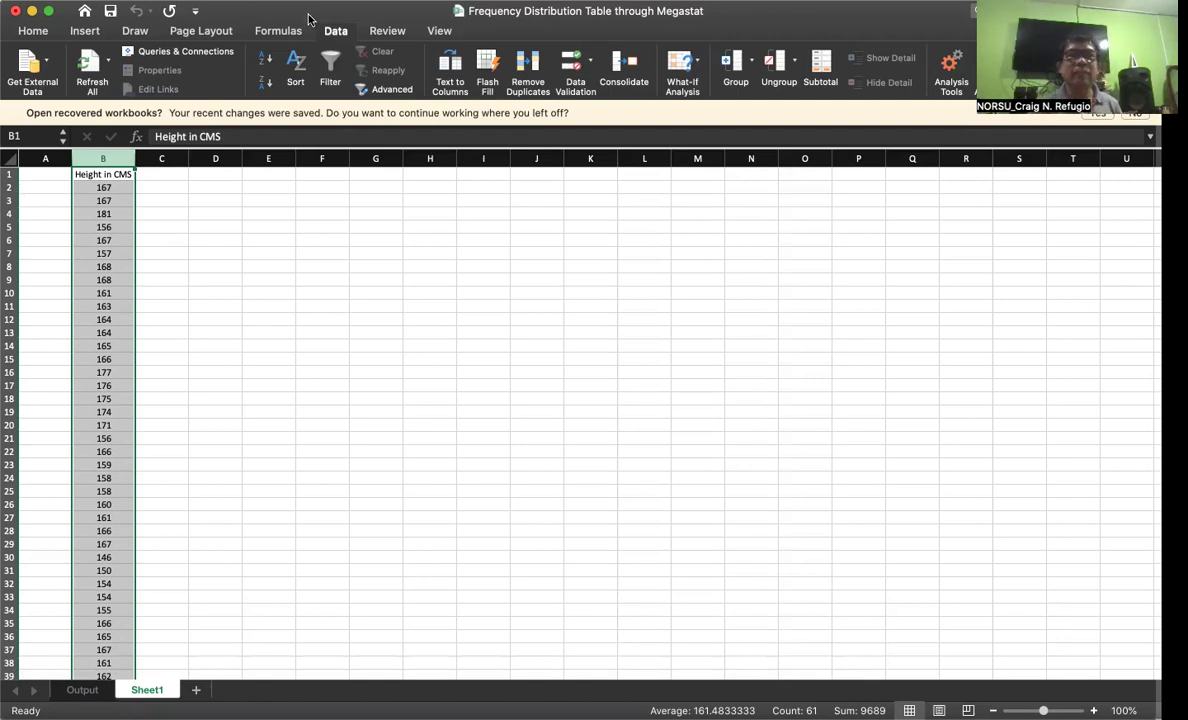
Reopen MegaStat from the Data tab and pick the Quantitative frequency distribution.
click(336, 32)
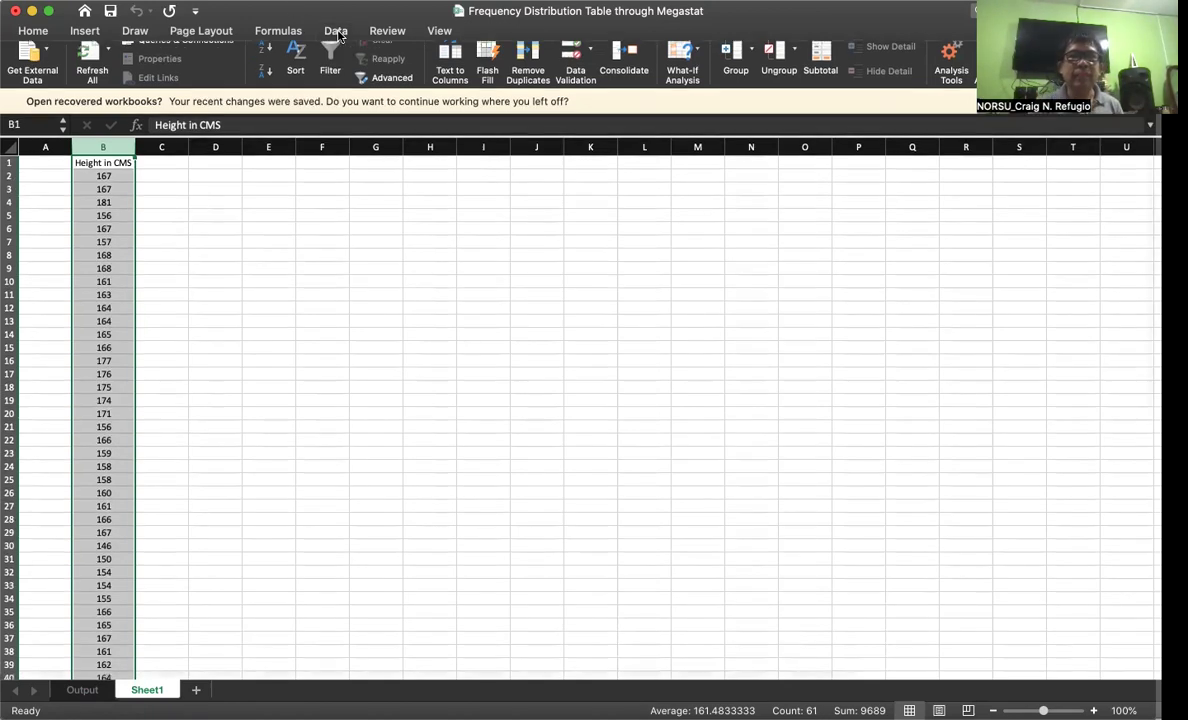
click(337, 30)
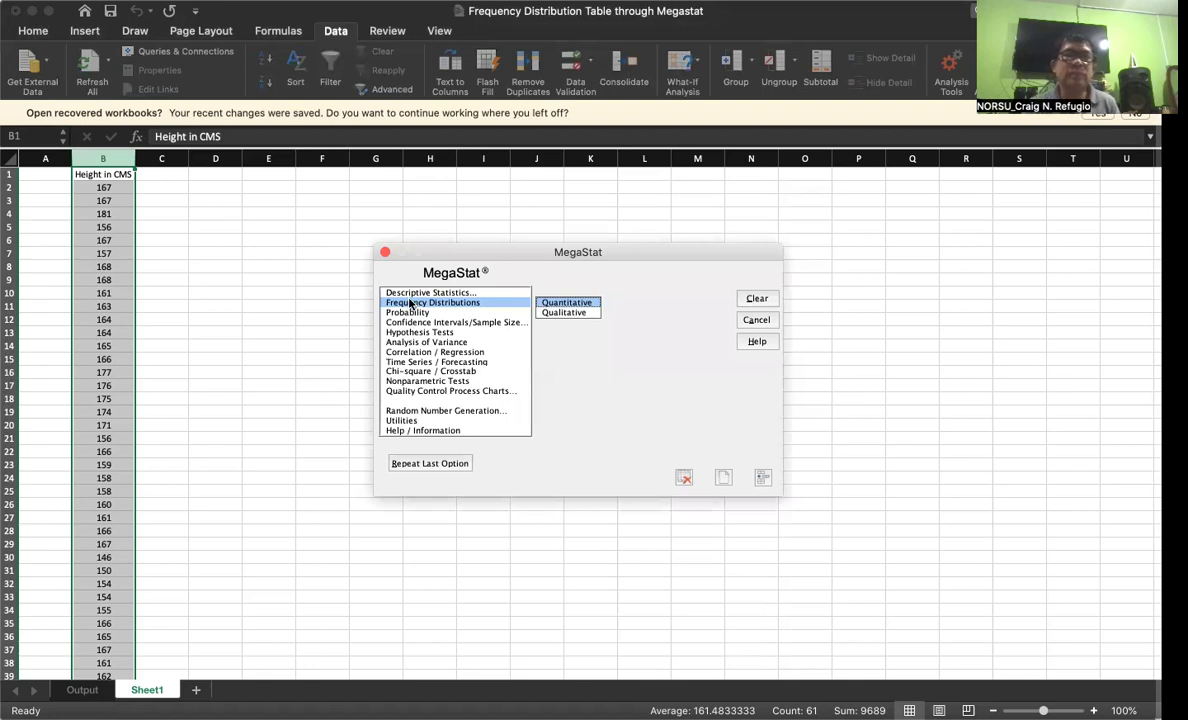
click(565, 303)
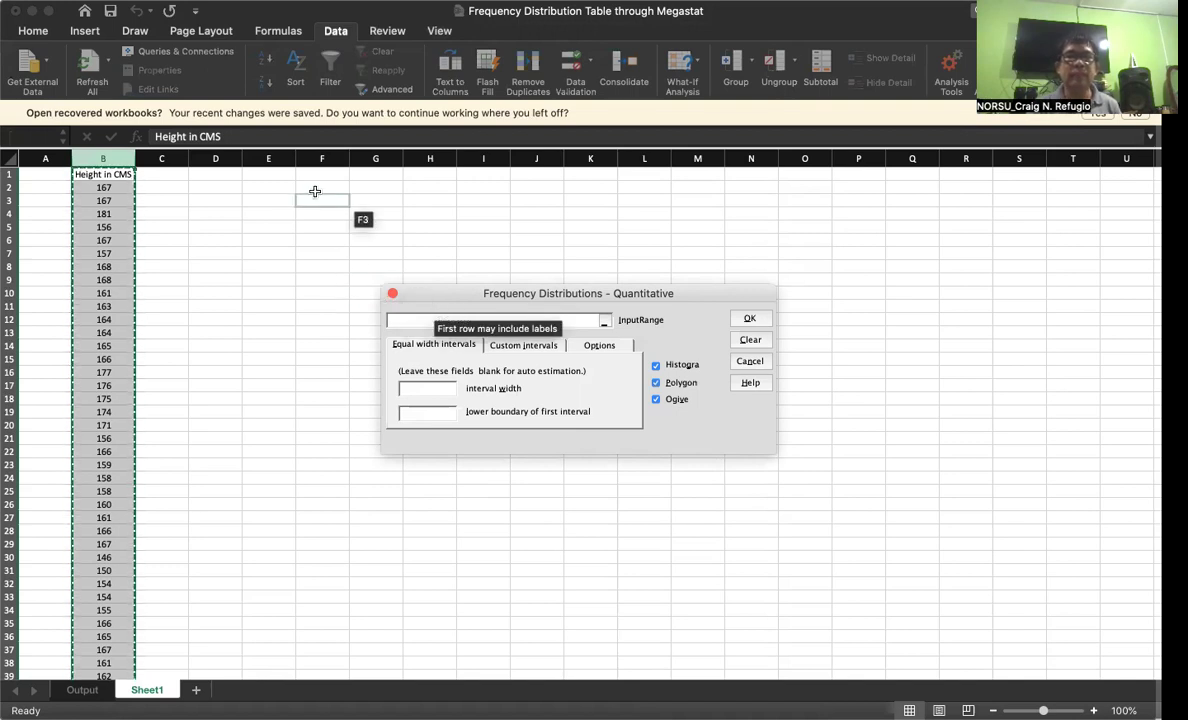
Set the input range to heights B1:B61, keep equal-width intervals, and run the analysis.
click(103, 174)
drag(103, 176, 122, 628)
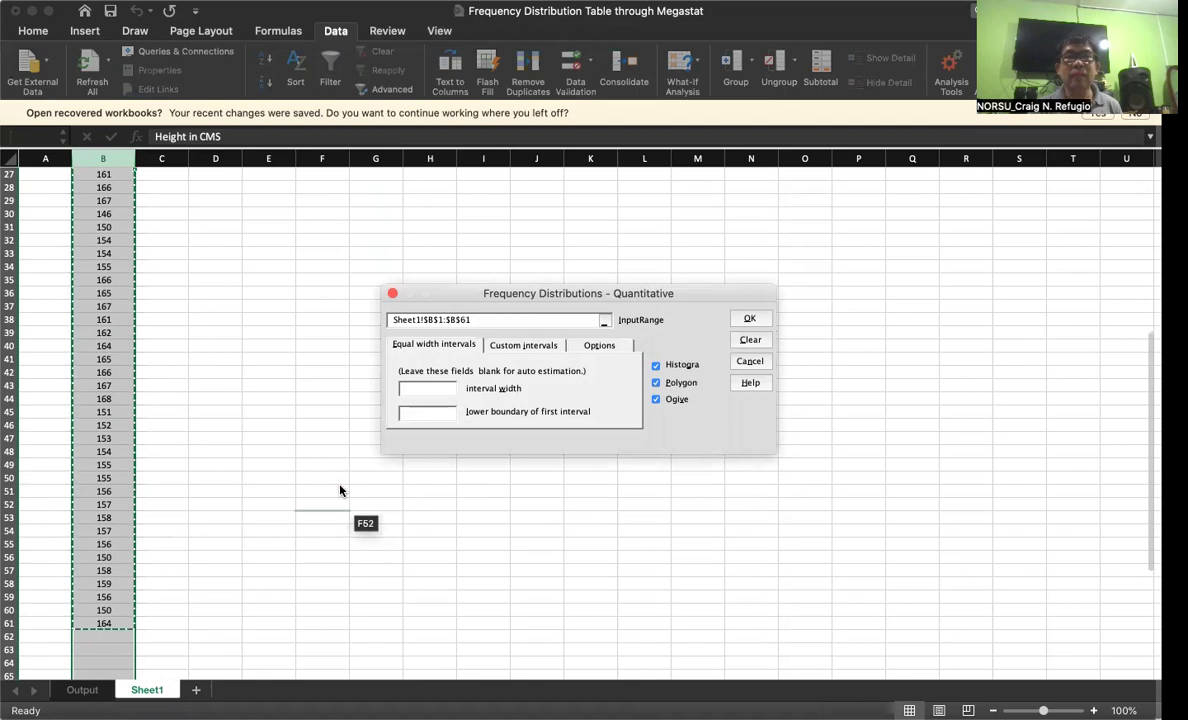
click(433, 345)
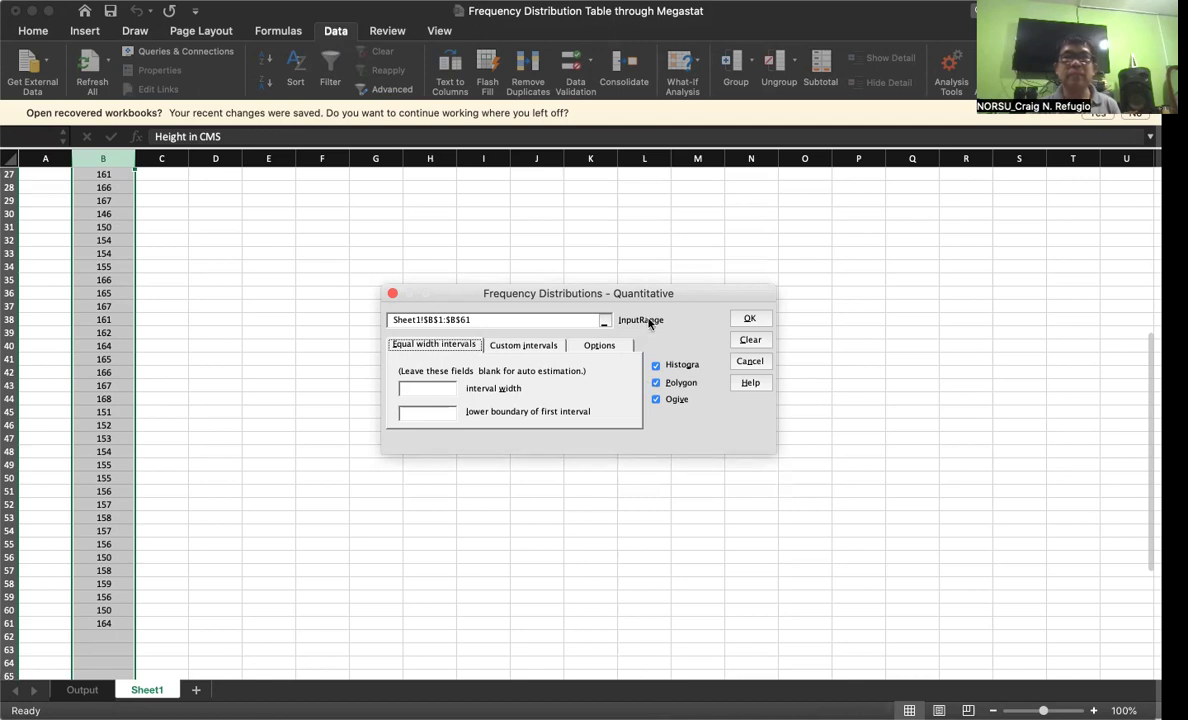
click(750, 319)
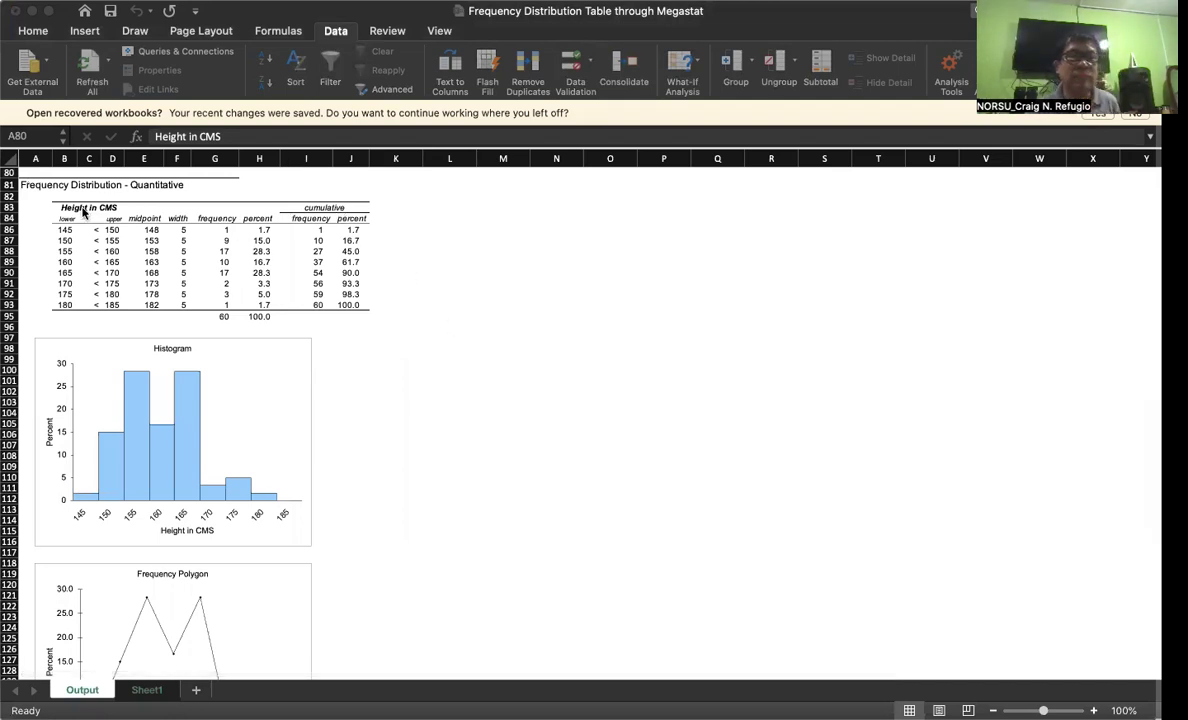
scroll(270, 275, down, 5)
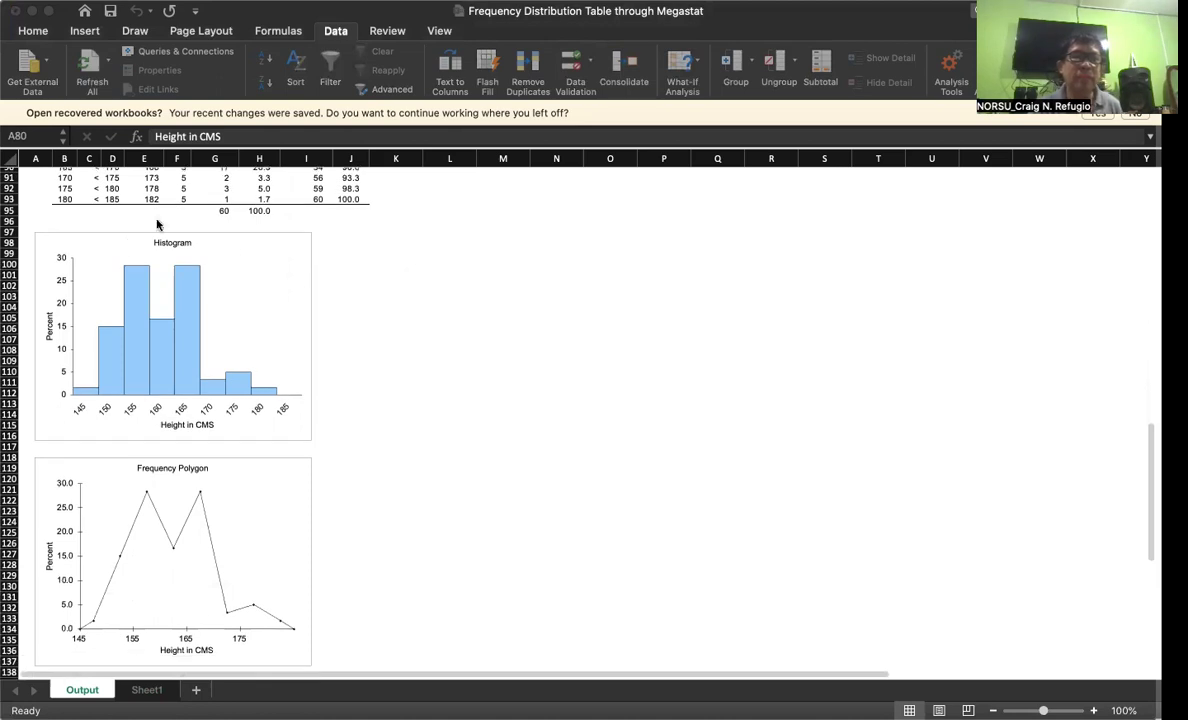
scroll(233, 378, down, 7)
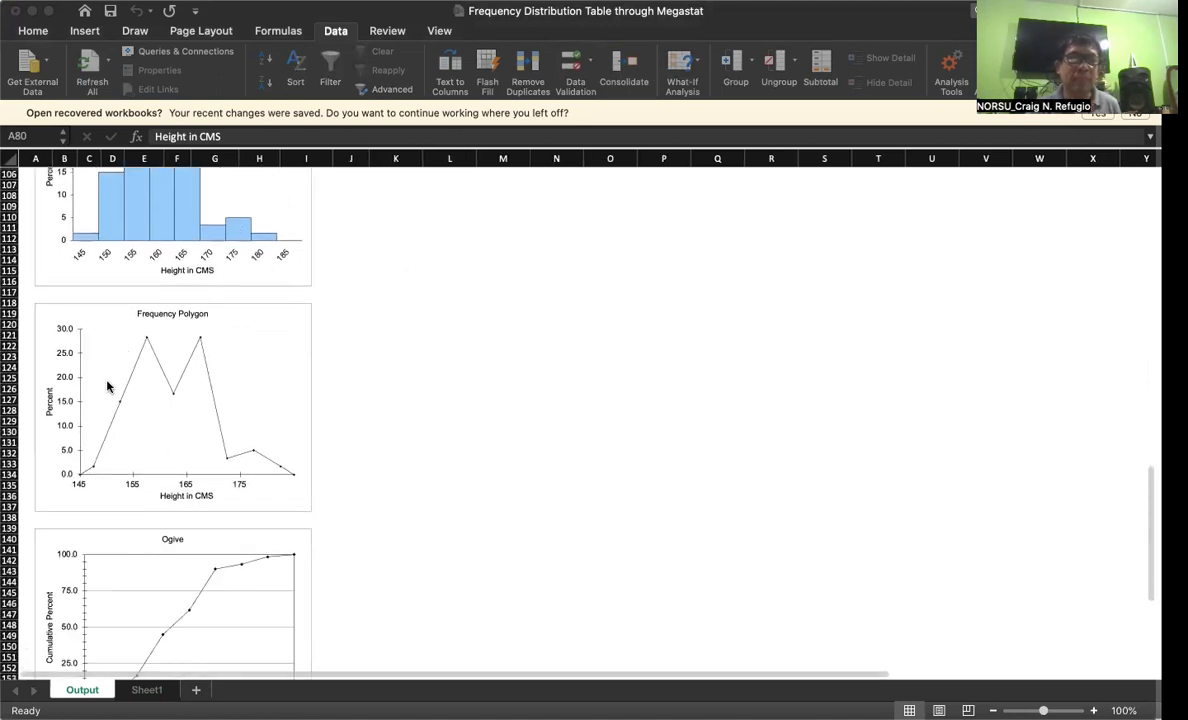
scroll(148, 440, down, 9)
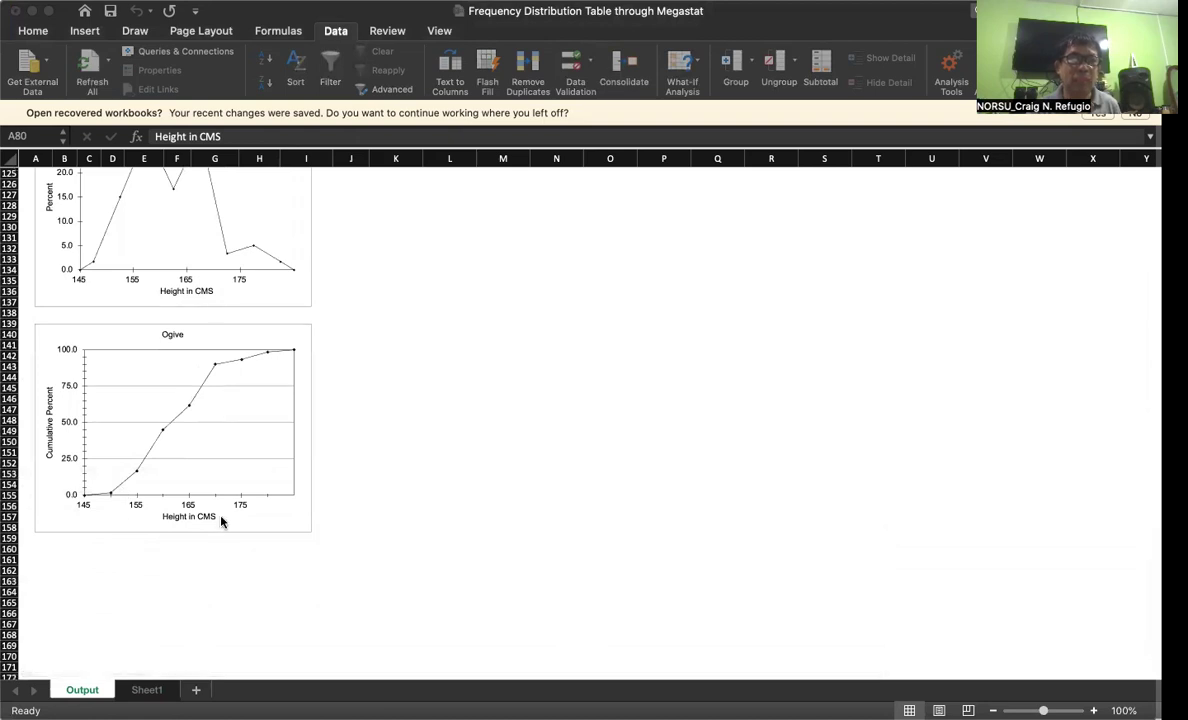
scroll(221, 520, up, 20)
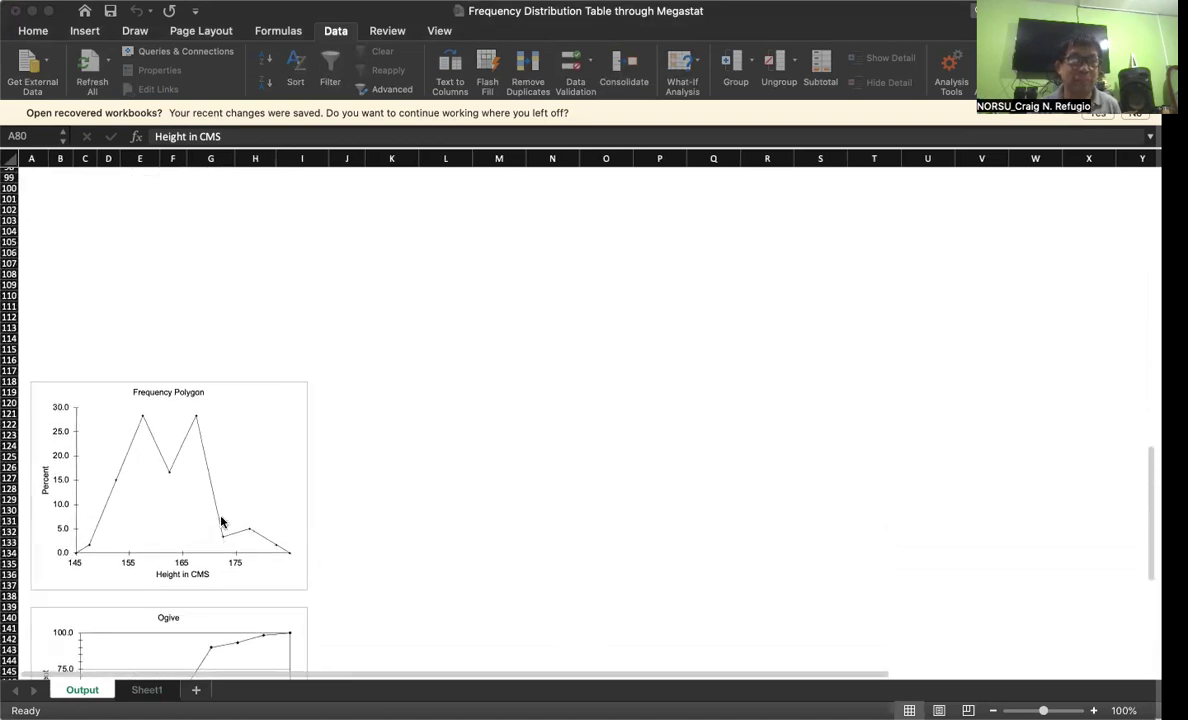
scroll(220, 520, down, 5)
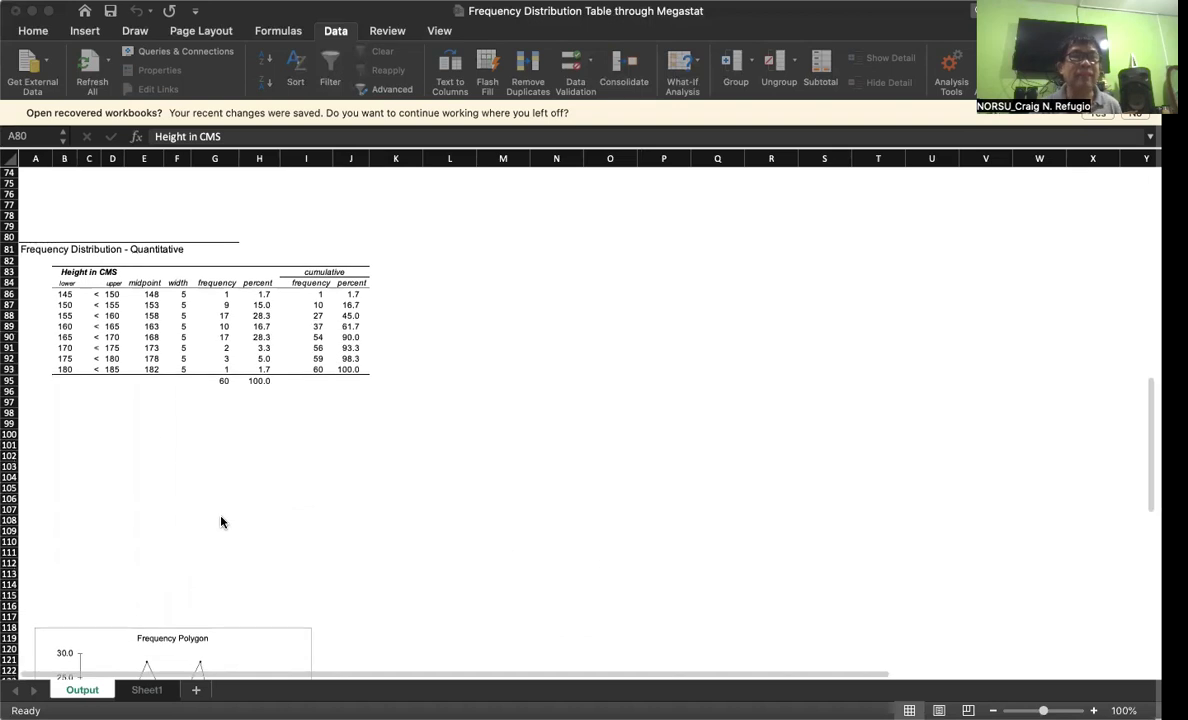
scroll(83, 316, up, 8)
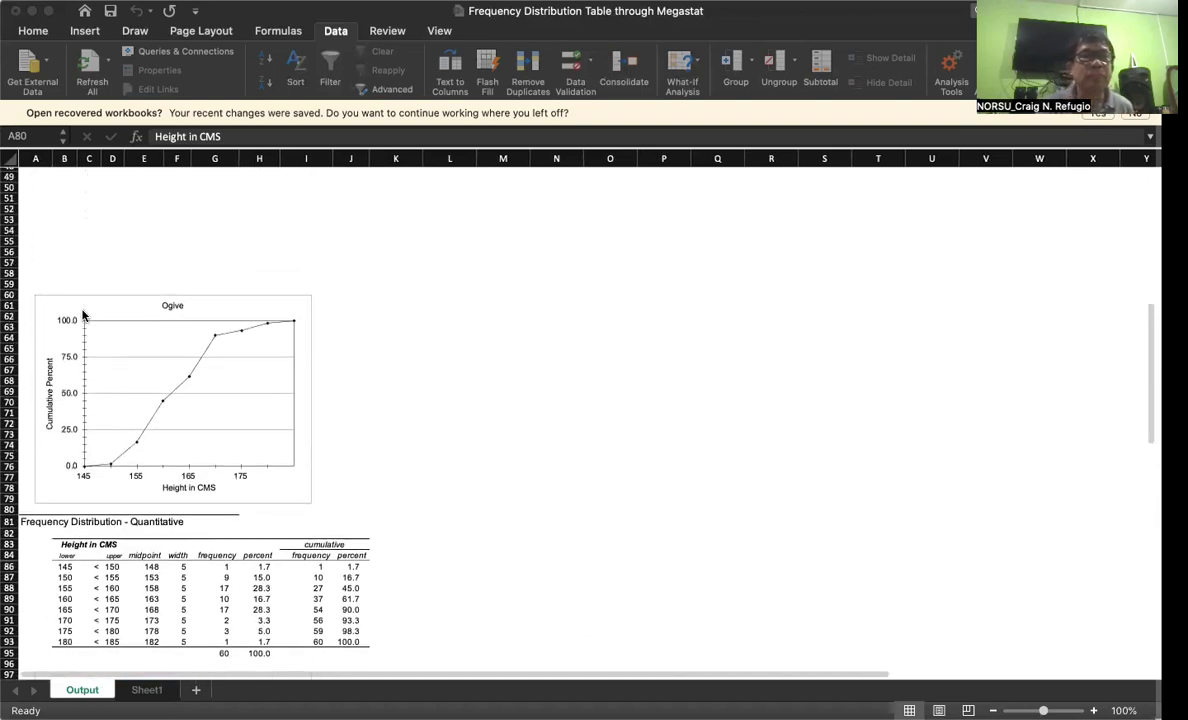
scroll(84, 316, down, 6)
scroll(83, 316, down, 2)
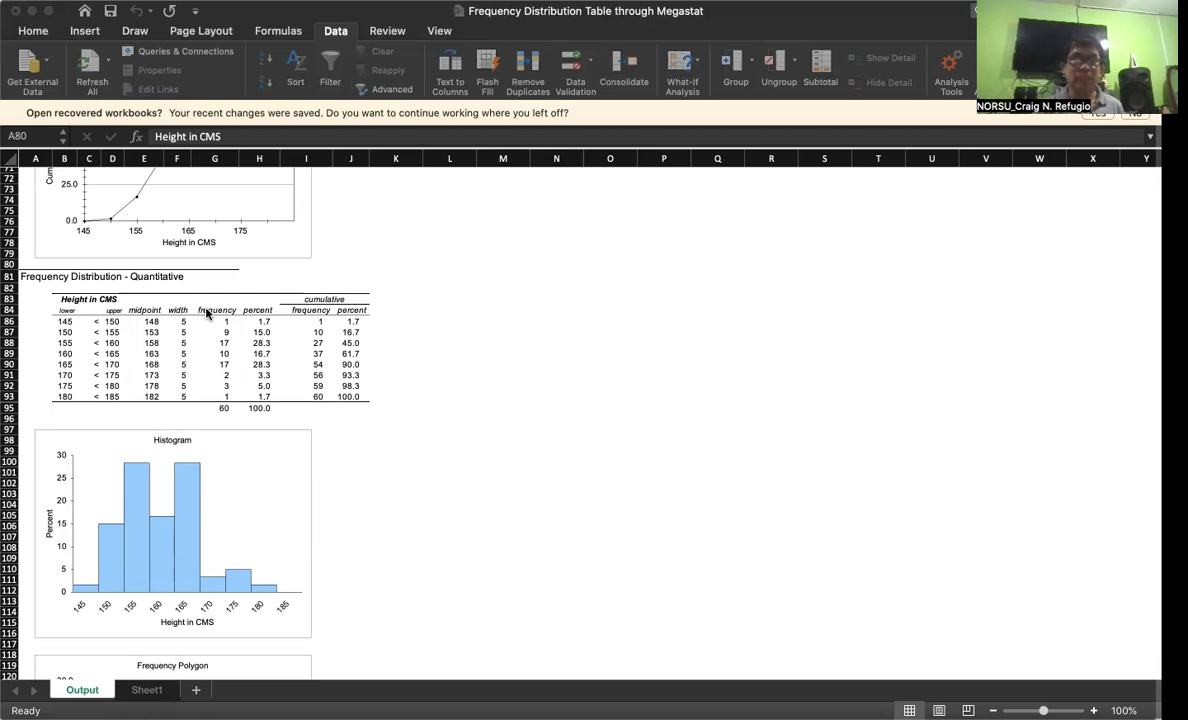
scroll(233, 424, down, 9)
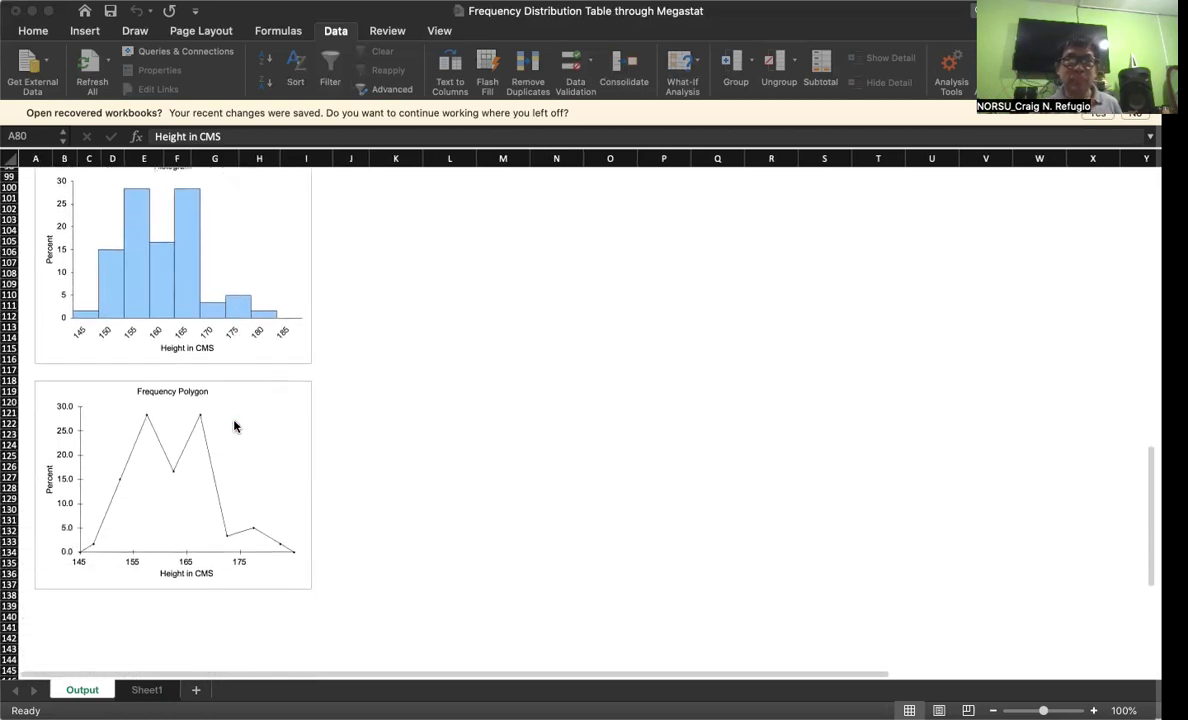
scroll(234, 426, down, 2)
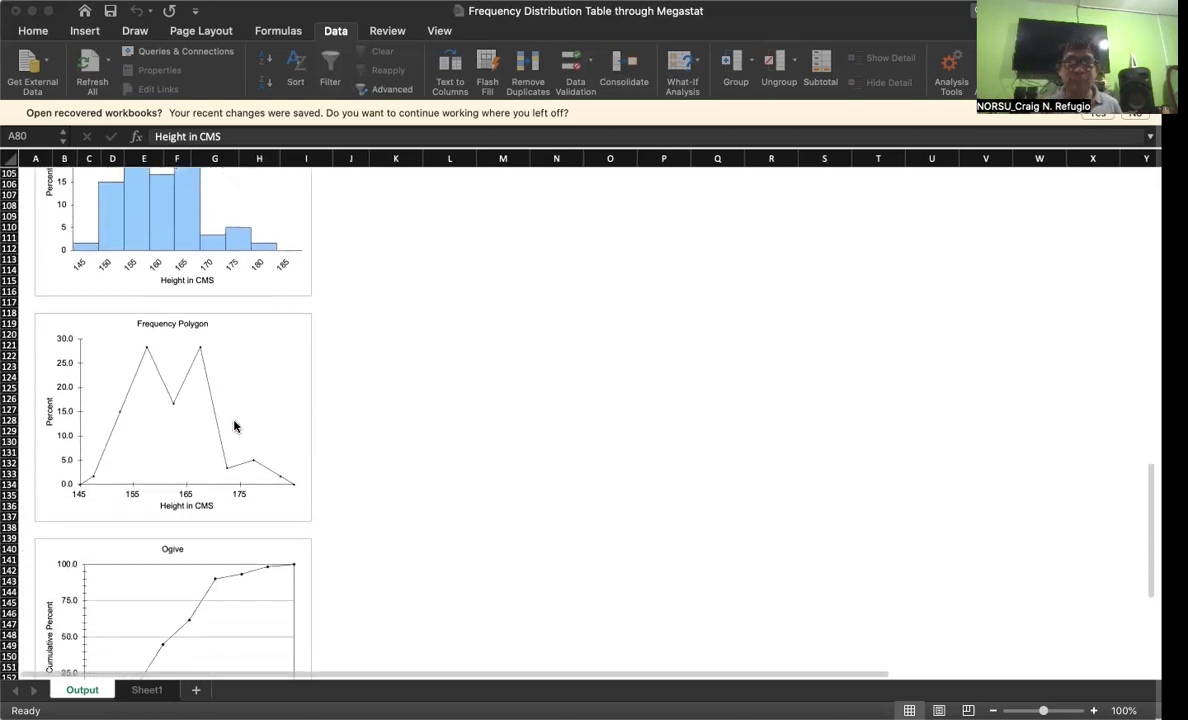